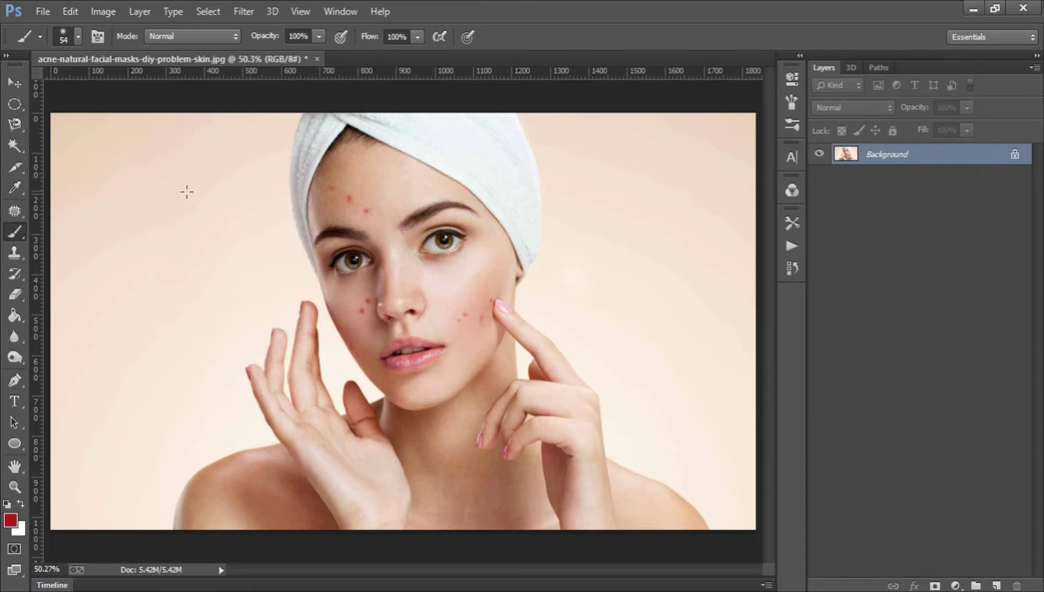
{"action": "right_click", "coordinate": [10, 231]}
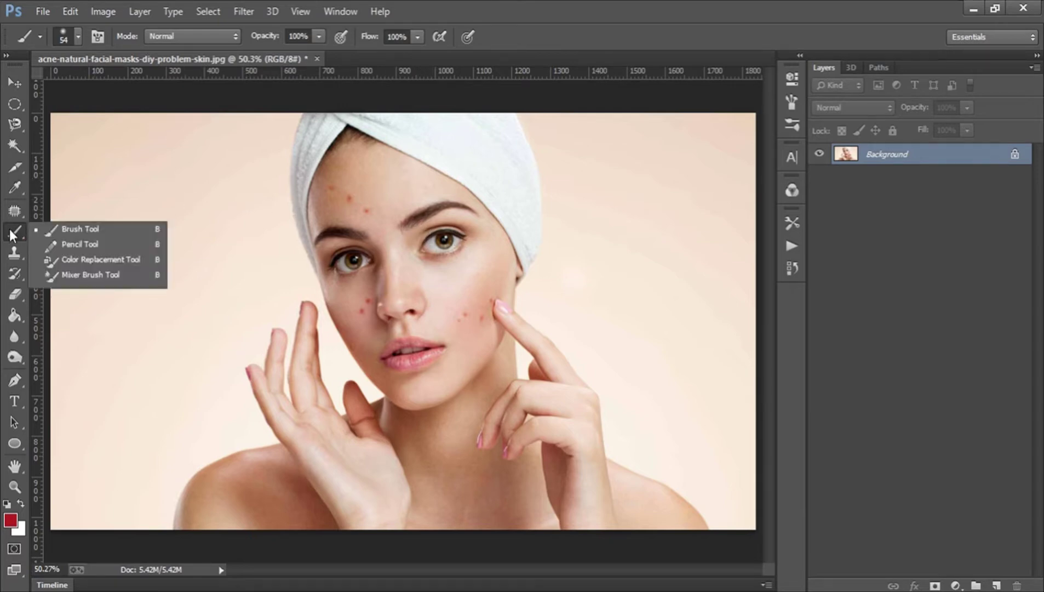
{"action": "left_click", "coordinate": [137, 229]}
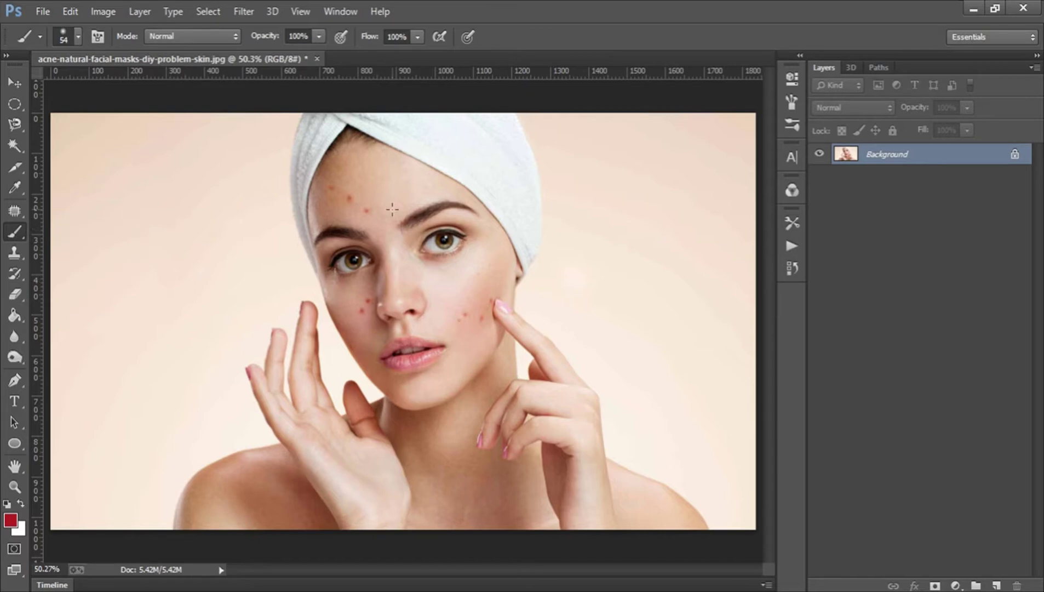
{"action": "mouse_move", "coordinate": [199, 187]}
{"action": "left_mouse_down"}
{"action": "mouse_move", "coordinate": [218, 243]}
{"action": "mouse_move", "coordinate": [262, 274]}
{"action": "mouse_move", "coordinate": [319, 257]}
{"action": "mouse_move", "coordinate": [353, 206]}
{"action": "mouse_move", "coordinate": [435, 203]}
{"action": "mouse_move", "coordinate": [478, 282]}
{"action": "mouse_move", "coordinate": [406, 347]}
{"action": "mouse_move", "coordinate": [353, 374]}
{"action": "mouse_move", "coordinate": [439, 418]}
{"action": "mouse_move", "coordinate": [551, 358]}
{"action": "mouse_move", "coordinate": [562, 264]}
{"action": "mouse_move", "coordinate": [495, 215]}
{"action": "mouse_move", "coordinate": [415, 286]}
{"action": "mouse_move", "coordinate": [311, 334]}
{"action": "mouse_move", "coordinate": [395, 200]}
{"action": "mouse_move", "coordinate": [391, 260]}
{"action": "mouse_move", "coordinate": [447, 342]}
{"action": "mouse_move", "coordinate": [334, 318]}
{"action": "mouse_move", "coordinate": [450, 292]}
{"action": "mouse_move", "coordinate": [376, 353]}
{"action": "mouse_move", "coordinate": [429, 305]}
{"action": "left_mouse_up"}
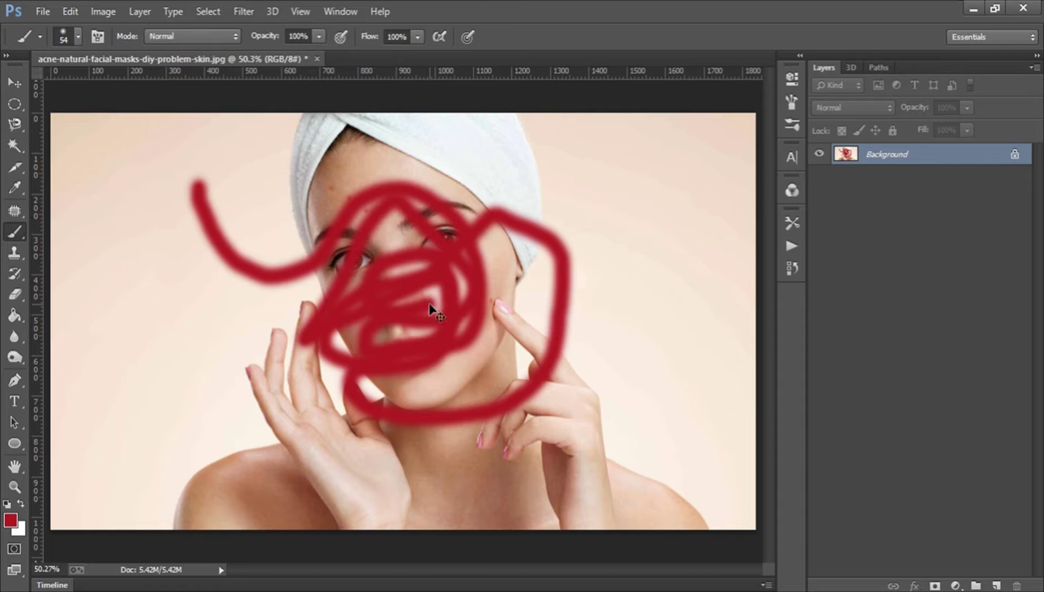
{"action": "key", "text": "ctrl+z"}
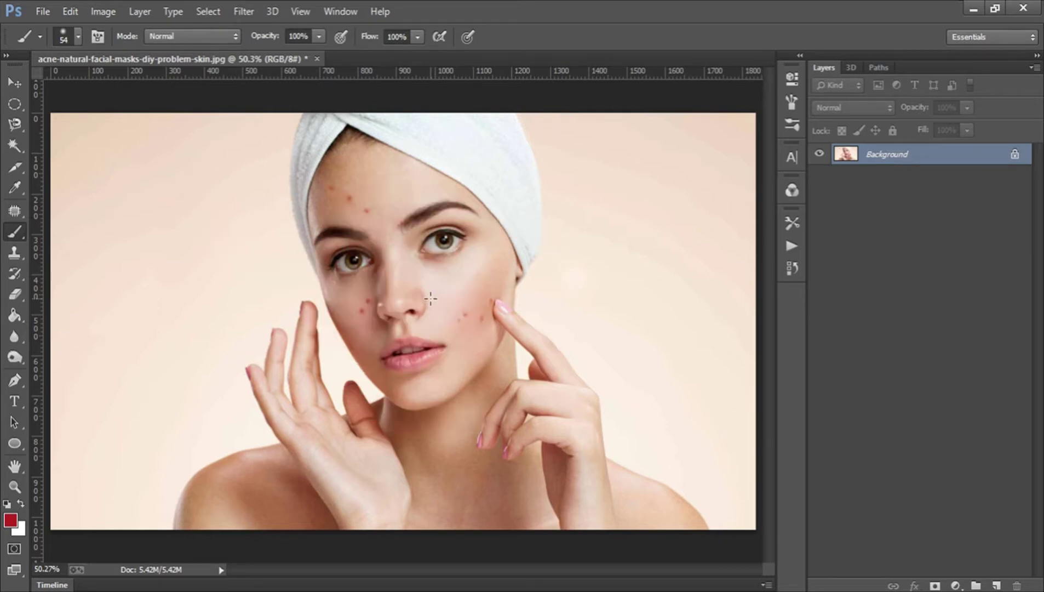
- Shrink the brush to 50 px in the Brush Preset picker and open its options menu
{"action": "right_click", "coordinate": [382, 223]}
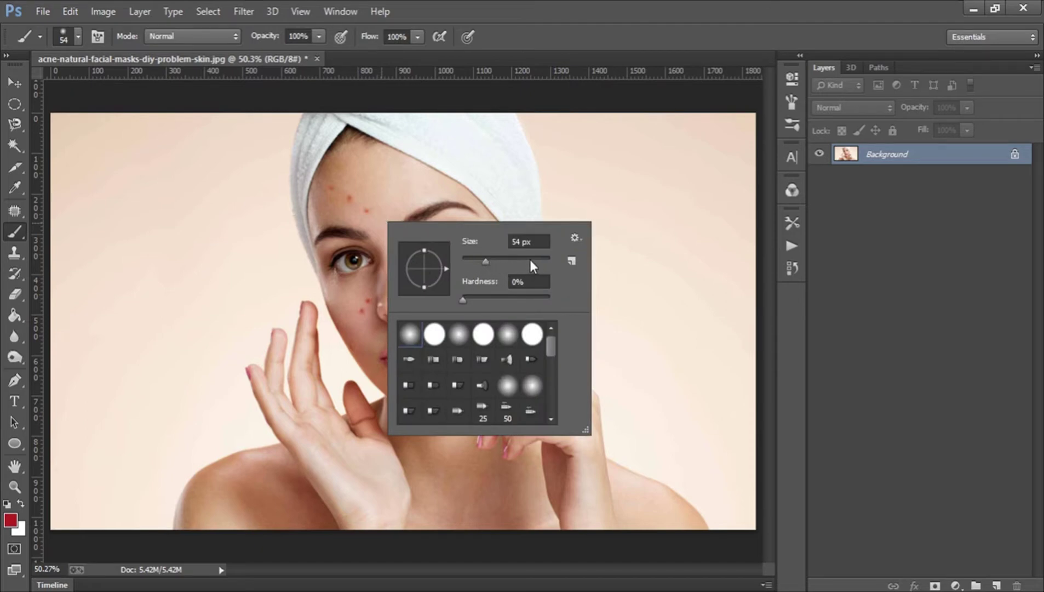
{"action": "mouse_move", "coordinate": [485, 262]}
{"action": "left_mouse_down"}
{"action": "mouse_move", "coordinate": [464, 262]}
{"action": "mouse_move", "coordinate": [485, 261]}
{"action": "left_mouse_up"}
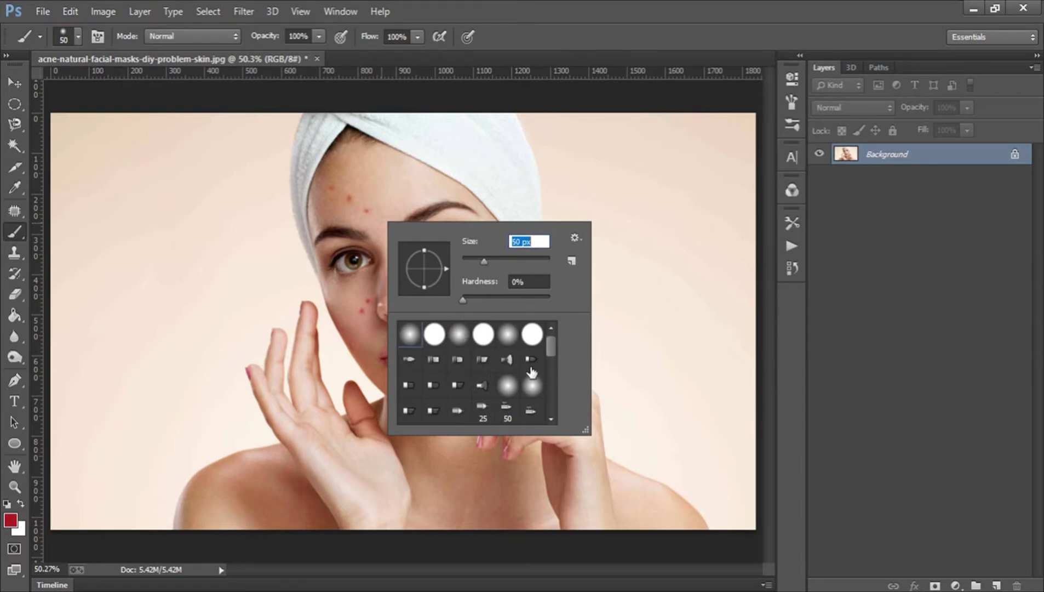
{"action": "mouse_move", "coordinate": [551, 345]}
{"action": "left_mouse_down"}
{"action": "mouse_move", "coordinate": [550, 409]}
{"action": "mouse_move", "coordinate": [551, 341]}
{"action": "mouse_move", "coordinate": [552, 393]}
{"action": "left_mouse_up"}
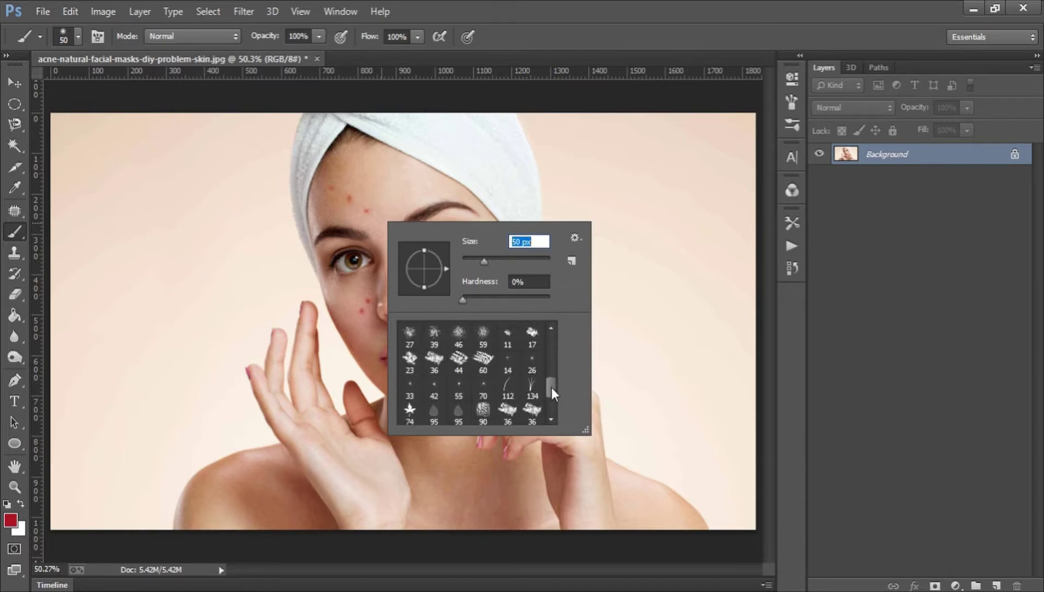
{"action": "mouse_move", "coordinate": [552, 387]}
{"action": "left_mouse_down"}
{"action": "mouse_move", "coordinate": [554, 338]}
{"action": "mouse_move", "coordinate": [552, 398]}
{"action": "mouse_move", "coordinate": [550, 333]}
{"action": "left_mouse_up"}
{"action": "left_click", "coordinate": [574, 239]}
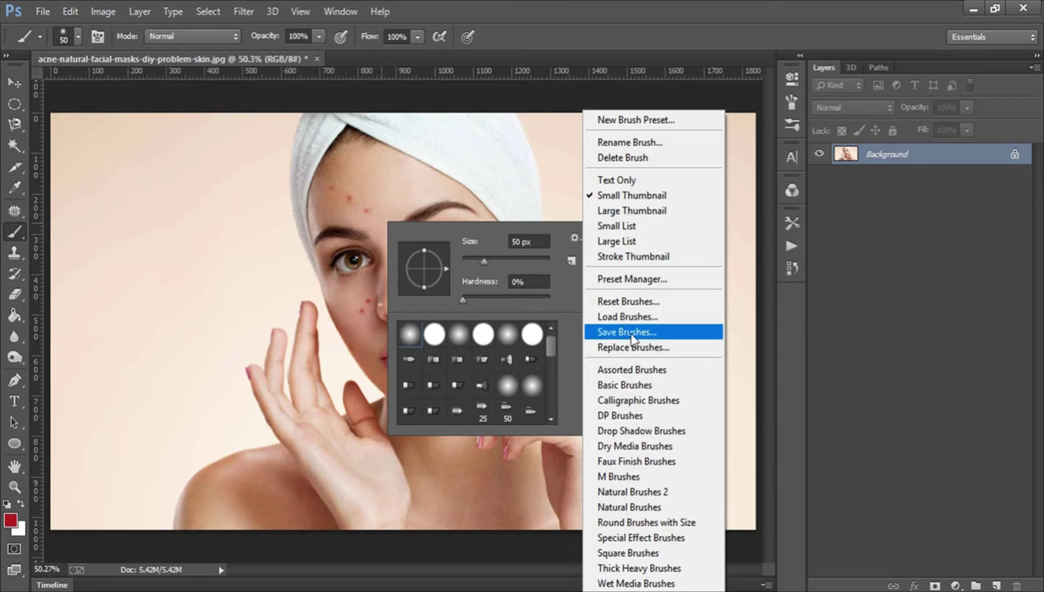
- Close the preset options menu and increase the brush size to 103 px
{"action": "left_click", "coordinate": [571, 299]}
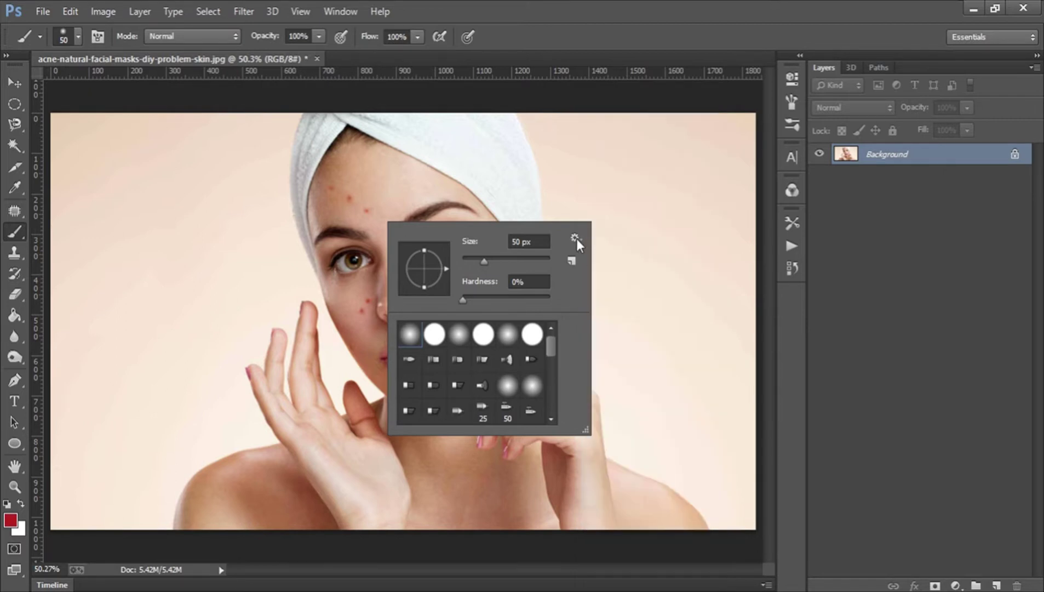
{"action": "left_click", "coordinate": [576, 239]}
{"action": "left_click", "coordinate": [576, 239]}
{"action": "left_click_drag", "start_coordinate": [484, 260], "coordinate": [502, 257]}
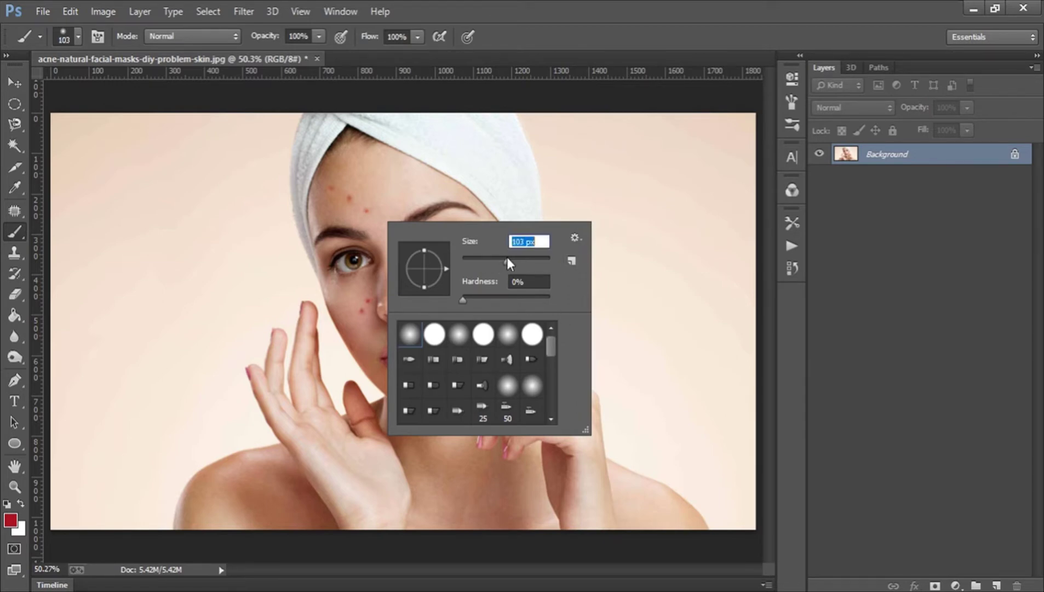
- Paint a red test spiral and a hard round red stroke, undoing each one
{"action": "mouse_move", "coordinate": [250, 210]}
{"action": "left_mouse_down"}
{"action": "mouse_move", "coordinate": [359, 252]}
{"action": "mouse_move", "coordinate": [409, 213]}
{"action": "mouse_move", "coordinate": [481, 211]}
{"action": "mouse_move", "coordinate": [533, 284]}
{"action": "mouse_move", "coordinate": [512, 376]}
{"action": "mouse_move", "coordinate": [376, 378]}
{"action": "mouse_move", "coordinate": [370, 298]}
{"action": "mouse_move", "coordinate": [461, 256]}
{"action": "mouse_move", "coordinate": [480, 318]}
{"action": "mouse_move", "coordinate": [436, 339]}
{"action": "mouse_move", "coordinate": [438, 301]}
{"action": "left_mouse_up"}
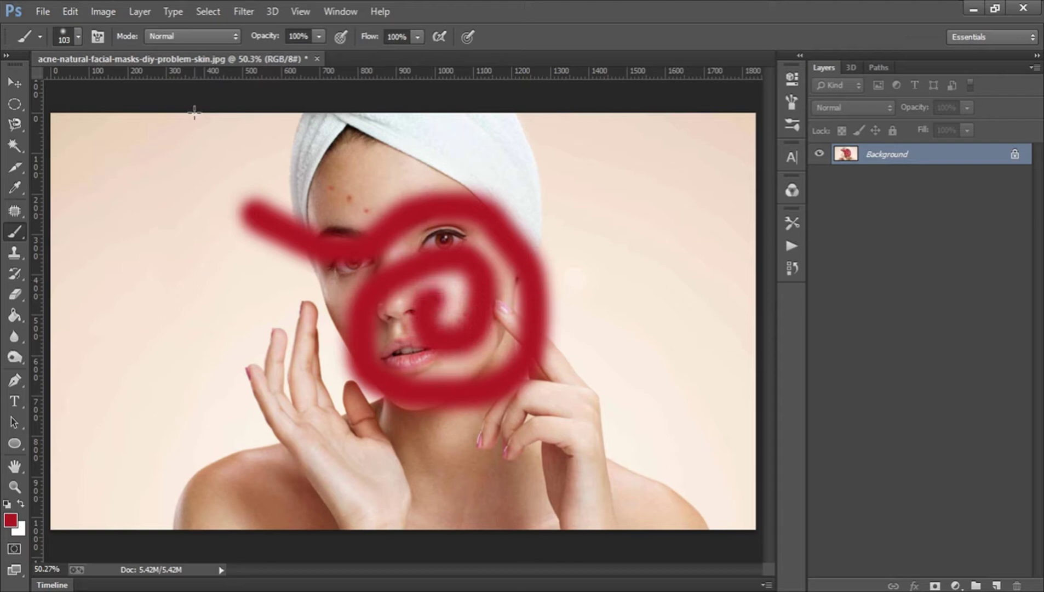
{"action": "left_click", "coordinate": [72, 13]}
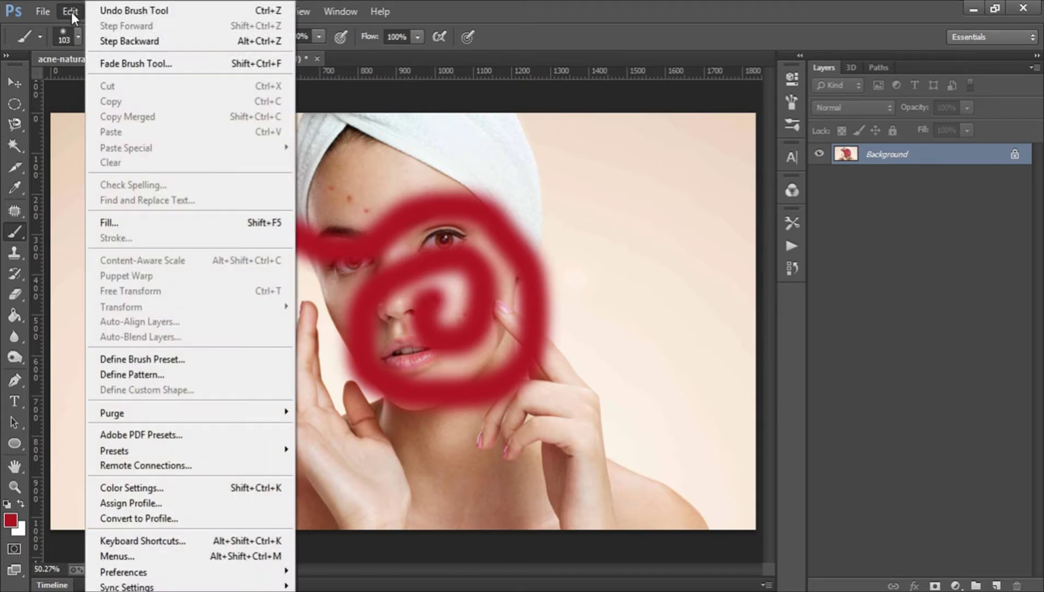
{"action": "left_click", "coordinate": [127, 12]}
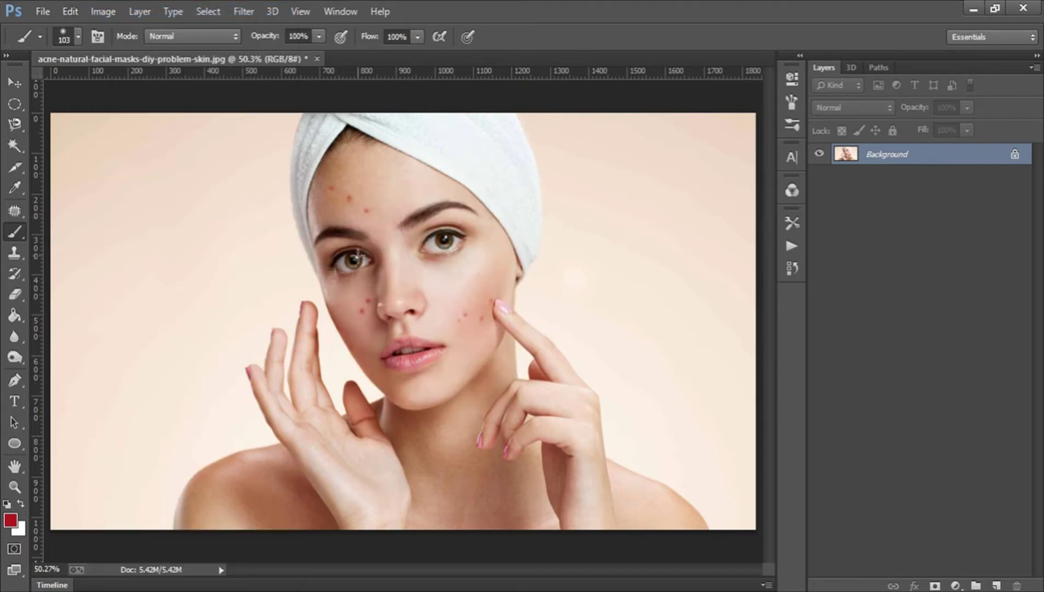
{"action": "right_click", "coordinate": [362, 255]}
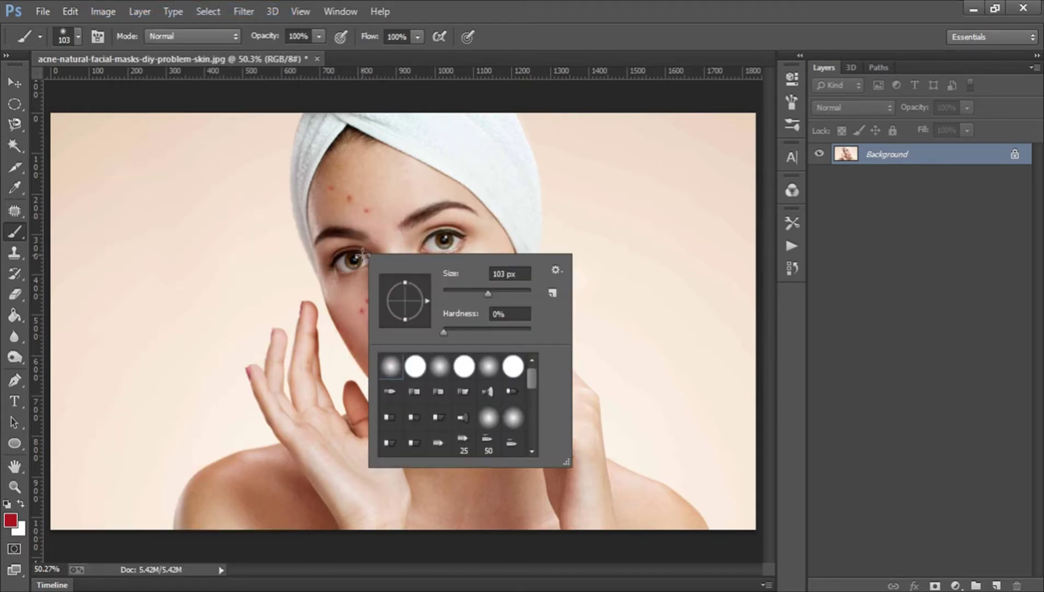
{"action": "left_click", "coordinate": [415, 368]}
{"action": "mouse_move", "coordinate": [284, 238]}
{"action": "left_mouse_down"}
{"action": "mouse_move", "coordinate": [336, 308]}
{"action": "mouse_move", "coordinate": [400, 360]}
{"action": "mouse_move", "coordinate": [468, 320]}
{"action": "mouse_move", "coordinate": [494, 250]}
{"action": "mouse_move", "coordinate": [567, 261]}
{"action": "mouse_move", "coordinate": [593, 329]}
{"action": "mouse_move", "coordinate": [588, 394]}
{"action": "mouse_move", "coordinate": [510, 435]}
{"action": "mouse_move", "coordinate": [388, 423]}
{"action": "mouse_move", "coordinate": [347, 330]}
{"action": "mouse_move", "coordinate": [381, 265]}
{"action": "mouse_move", "coordinate": [405, 254]}
{"action": "left_mouse_up"}
{"action": "key", "text": "ctrl+z"}
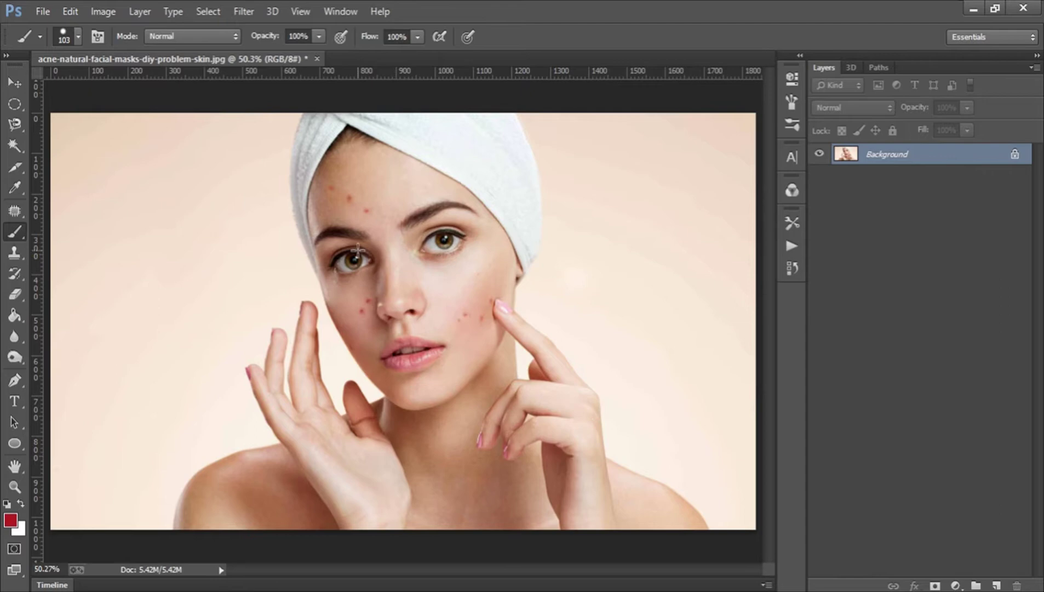
- Test soft round and then hard round red strokes on the face, undoing both
{"action": "right_click", "coordinate": [366, 251]}
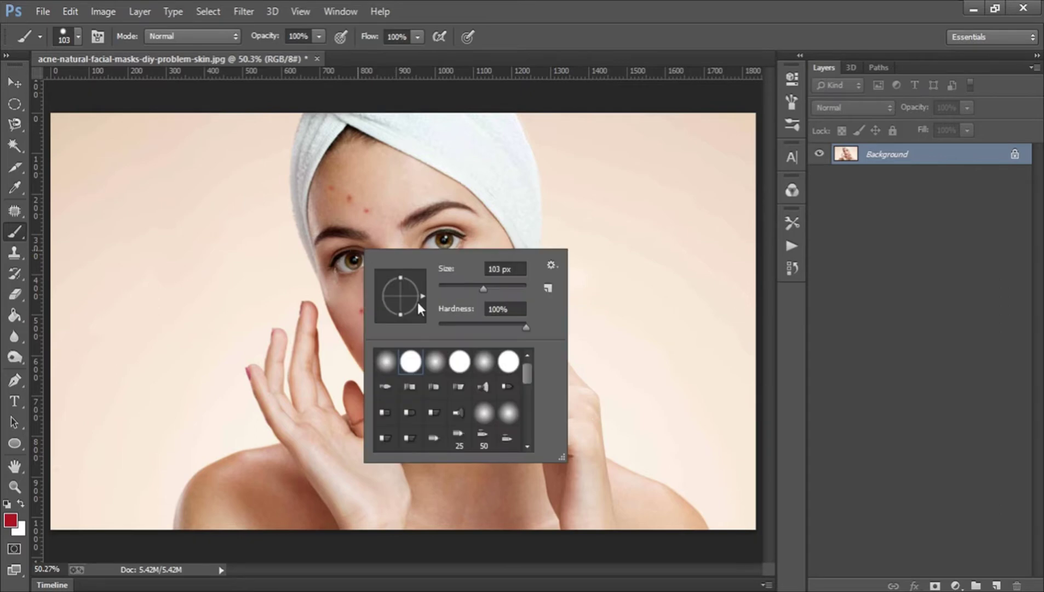
{"action": "left_click", "coordinate": [434, 362]}
{"action": "mouse_move", "coordinate": [249, 199]}
{"action": "left_mouse_down"}
{"action": "mouse_move", "coordinate": [287, 299]}
{"action": "mouse_move", "coordinate": [444, 216]}
{"action": "mouse_move", "coordinate": [499, 312]}
{"action": "mouse_move", "coordinate": [419, 377]}
{"action": "mouse_move", "coordinate": [364, 321]}
{"action": "left_mouse_up"}
{"action": "key", "text": "ctrl+z"}
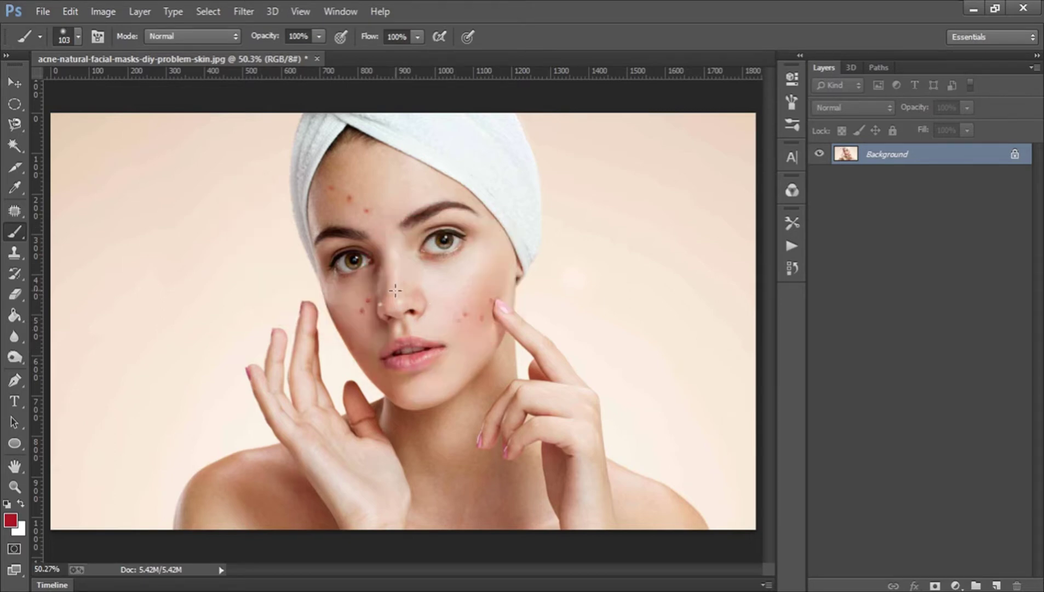
{"action": "right_click", "coordinate": [334, 236]}
{"action": "left_click", "coordinate": [433, 348]}
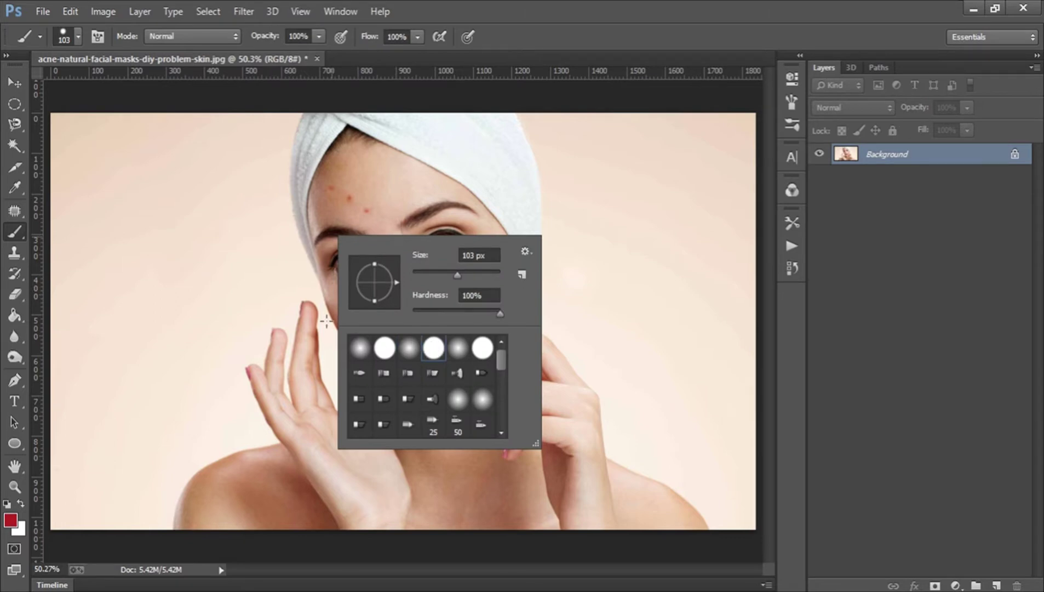
{"action": "mouse_move", "coordinate": [233, 219]}
{"action": "left_mouse_down"}
{"action": "mouse_move", "coordinate": [285, 303]}
{"action": "mouse_move", "coordinate": [423, 271]}
{"action": "mouse_move", "coordinate": [461, 221]}
{"action": "mouse_move", "coordinate": [484, 258]}
{"action": "left_mouse_up"}
{"action": "key", "text": "ctrl+z"}
- Try a bristle brush stroke left of the face, then undo it
{"action": "right_click", "coordinate": [384, 251]}
{"action": "scroll", "coordinate": [468, 400], "scroll_direction": "down", "scroll_amount": 4}
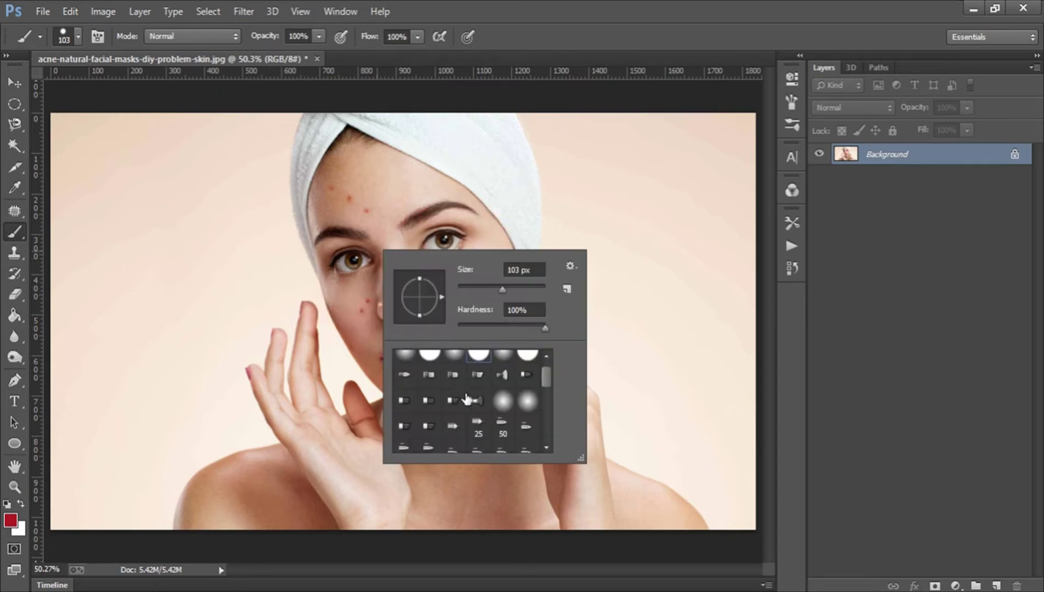
{"action": "scroll", "coordinate": [469, 400], "scroll_direction": "down", "scroll_amount": 1}
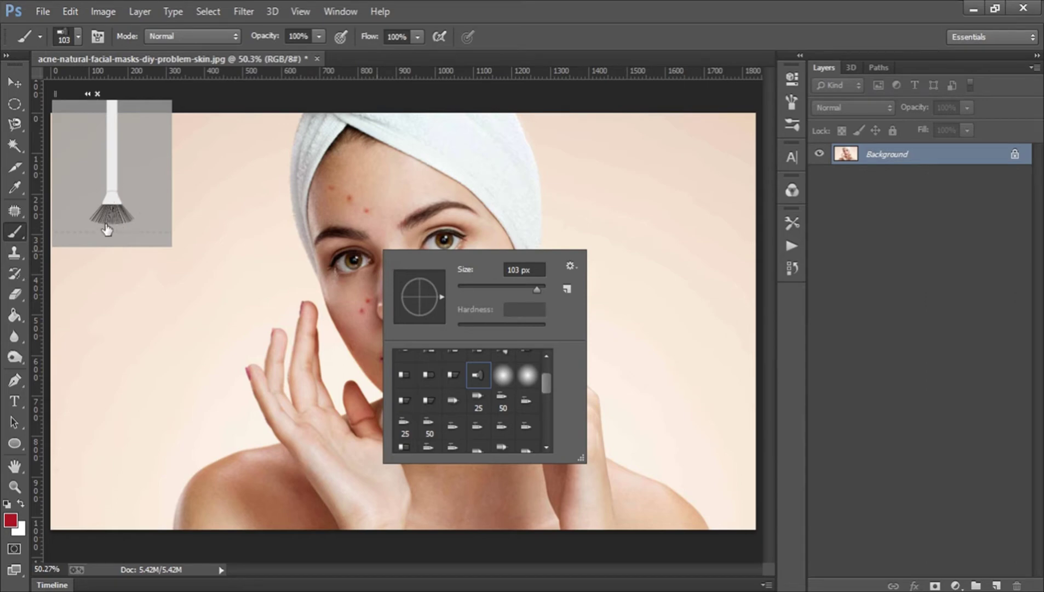
{"action": "mouse_move", "coordinate": [233, 245]}
{"action": "left_mouse_down"}
{"action": "mouse_move", "coordinate": [243, 270]}
{"action": "mouse_move", "coordinate": [280, 319]}
{"action": "mouse_move", "coordinate": [350, 348]}
{"action": "mouse_move", "coordinate": [419, 348]}
{"action": "mouse_move", "coordinate": [502, 255]}
{"action": "mouse_move", "coordinate": [521, 250]}
{"action": "mouse_move", "coordinate": [538, 313]}
{"action": "mouse_move", "coordinate": [526, 417]}
{"action": "mouse_move", "coordinate": [578, 414]}
{"action": "mouse_move", "coordinate": [606, 317]}
{"action": "mouse_move", "coordinate": [586, 274]}
{"action": "mouse_move", "coordinate": [448, 199]}
{"action": "mouse_move", "coordinate": [380, 193]}
{"action": "left_mouse_up"}
{"action": "key", "text": "ctrl+z"}
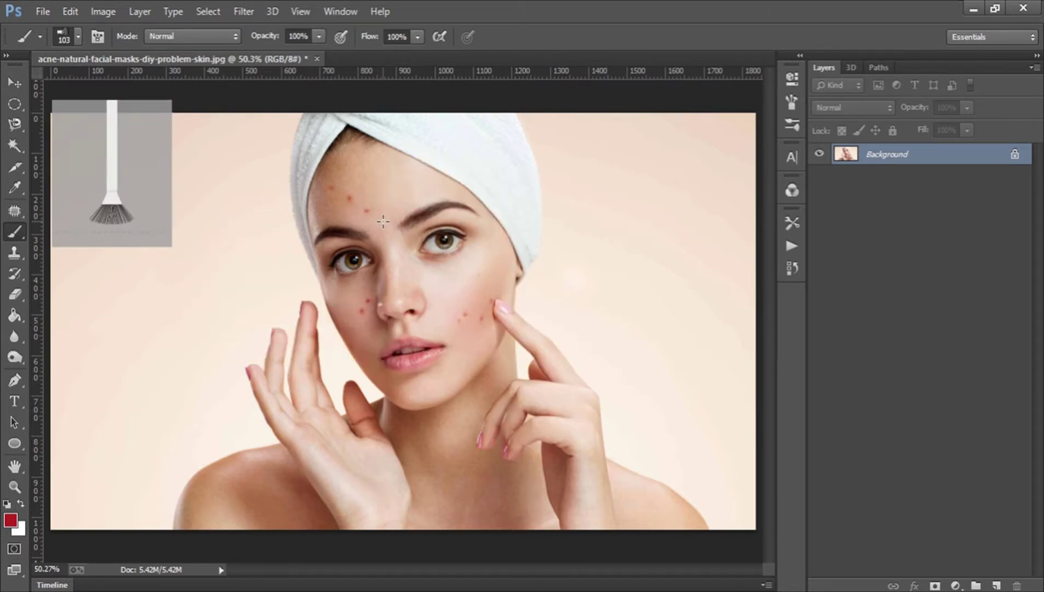
- Choose the 24 px scatter brush and paint a red squiggle from cheek to lip
{"action": "right_click", "coordinate": [390, 221]}
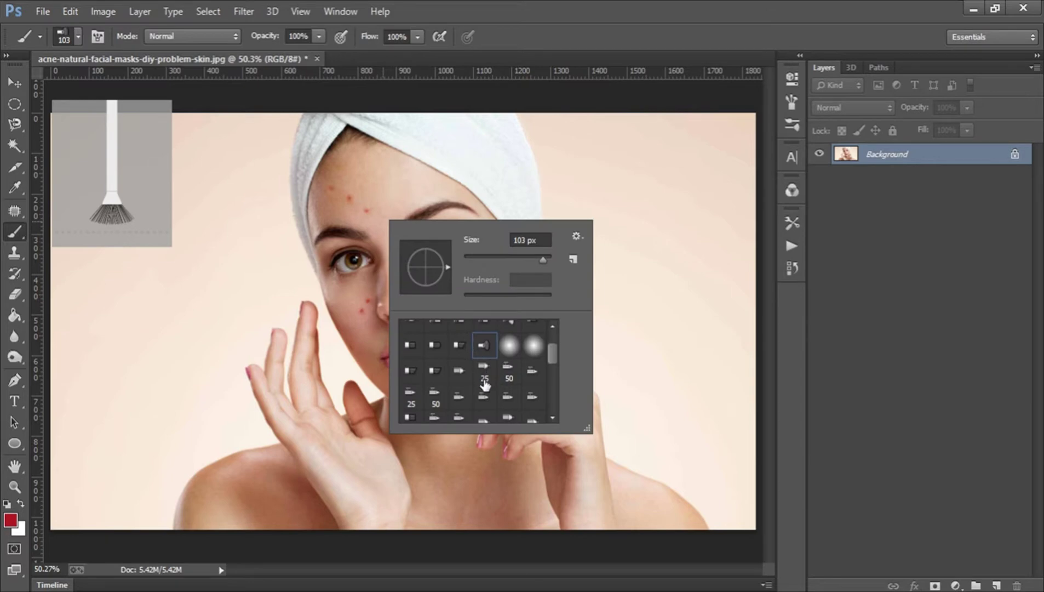
{"action": "scroll", "coordinate": [484, 386], "scroll_direction": "down", "scroll_amount": 2}
{"action": "scroll", "coordinate": [485, 386], "scroll_direction": "down", "scroll_amount": 1}
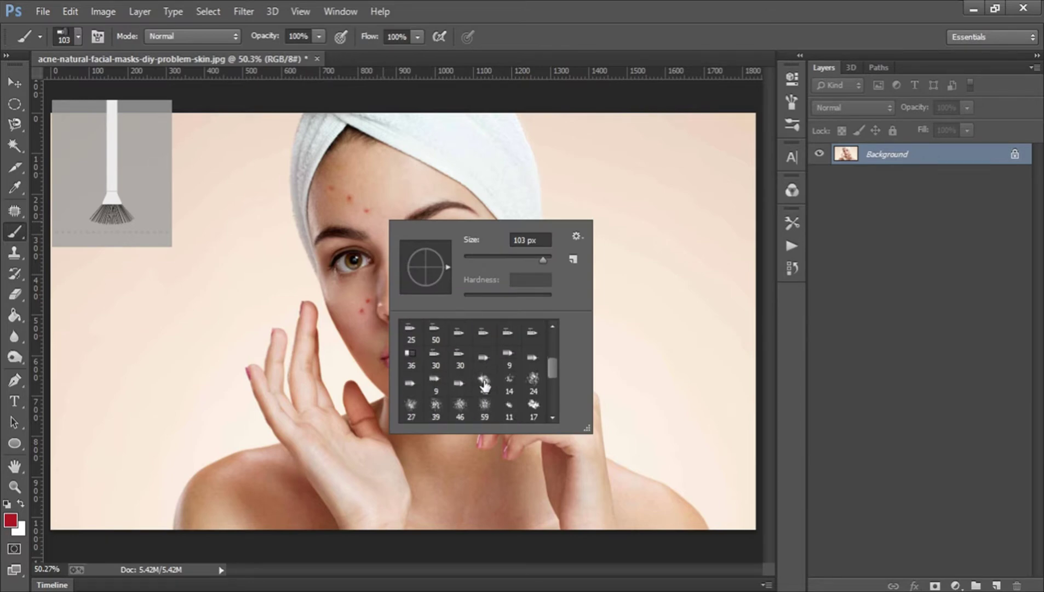
{"action": "left_click", "coordinate": [532, 383]}
{"action": "left_click", "coordinate": [279, 274]}
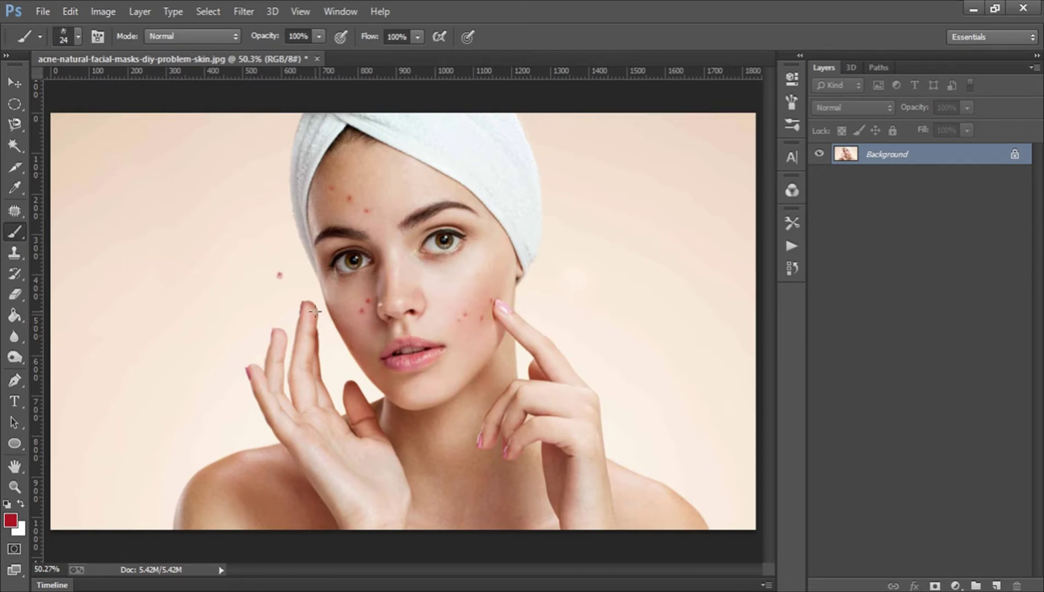
{"action": "key", "text": "ctrl+z"}
{"action": "mouse_move", "coordinate": [275, 260]}
{"action": "left_mouse_down"}
{"action": "mouse_move", "coordinate": [301, 341]}
{"action": "mouse_move", "coordinate": [355, 347]}
{"action": "mouse_move", "coordinate": [427, 329]}
{"action": "mouse_move", "coordinate": [423, 346]}
{"action": "left_mouse_up"}
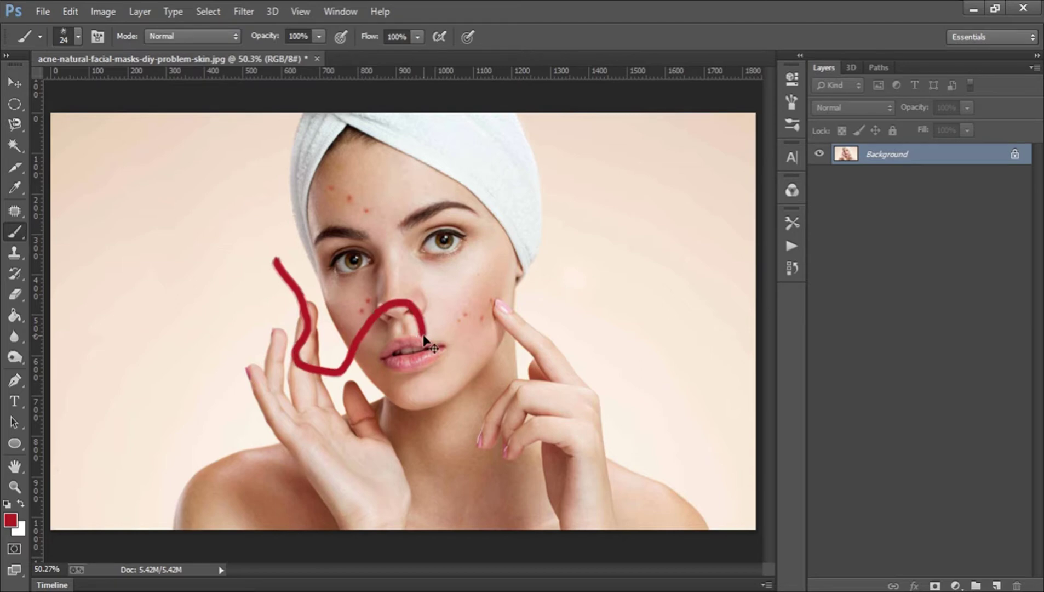
- Undo the squiggle, paint a 198 px red patch on the cheek, then step it back
{"action": "key", "text": "ctrl+z"}
{"action": "right_click", "coordinate": [363, 263]}
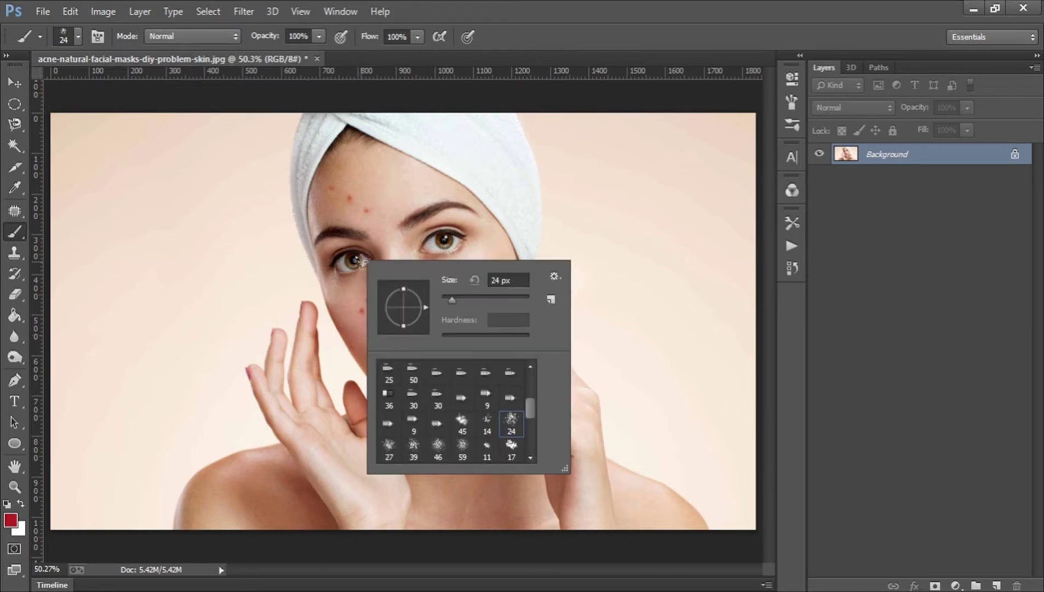
{"action": "mouse_move", "coordinate": [452, 295]}
{"action": "left_mouse_down"}
{"action": "mouse_move", "coordinate": [489, 297]}
{"action": "mouse_move", "coordinate": [469, 296]}
{"action": "left_mouse_up"}
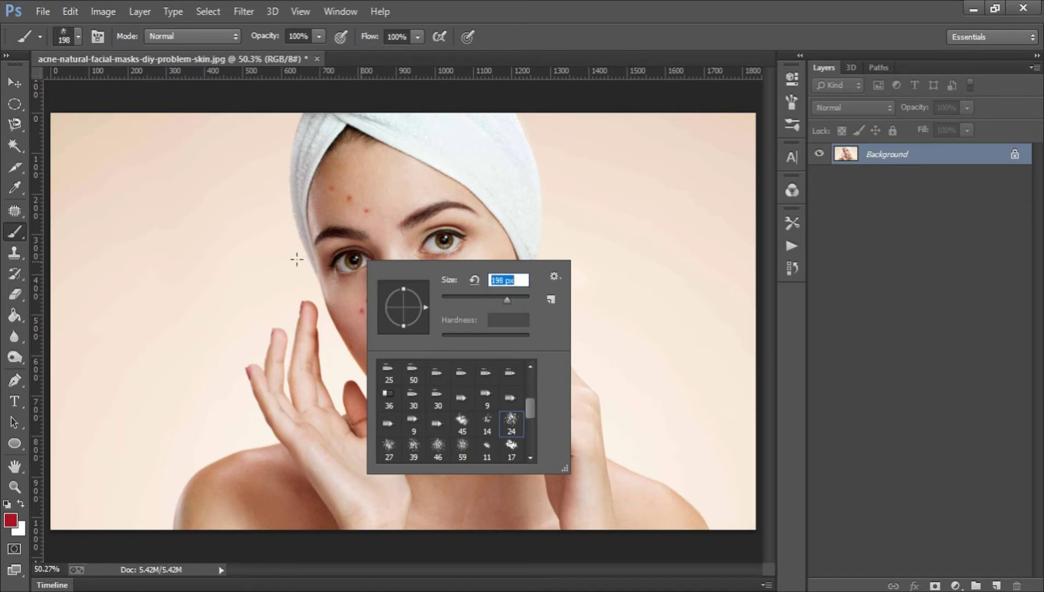
{"action": "mouse_move", "coordinate": [296, 256]}
{"action": "left_mouse_down"}
{"action": "mouse_move", "coordinate": [290, 285]}
{"action": "mouse_move", "coordinate": [351, 314]}
{"action": "left_mouse_up"}
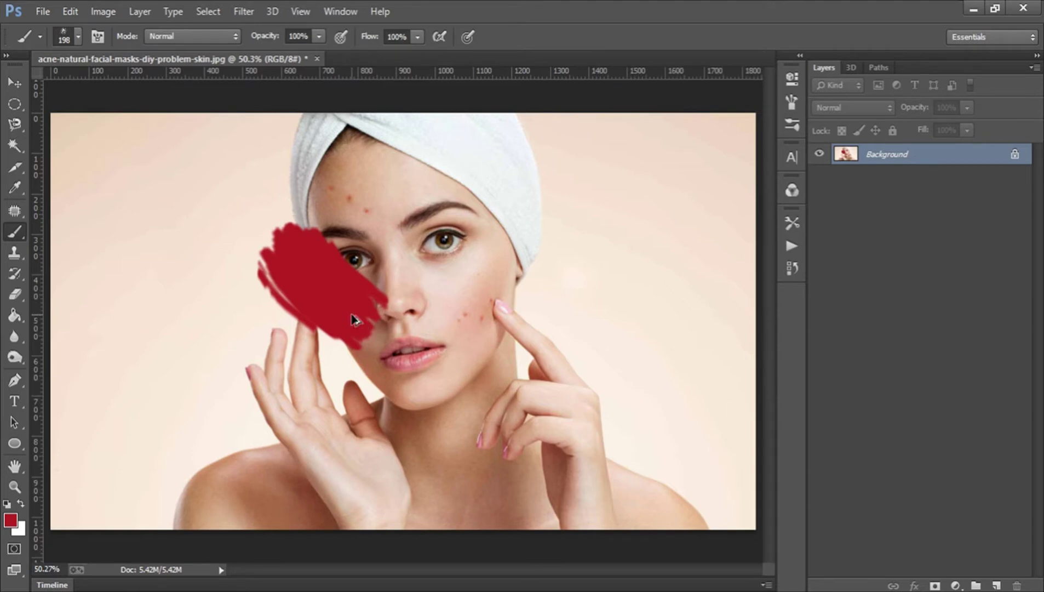
{"action": "key", "text": "ctrl+alt+z"}
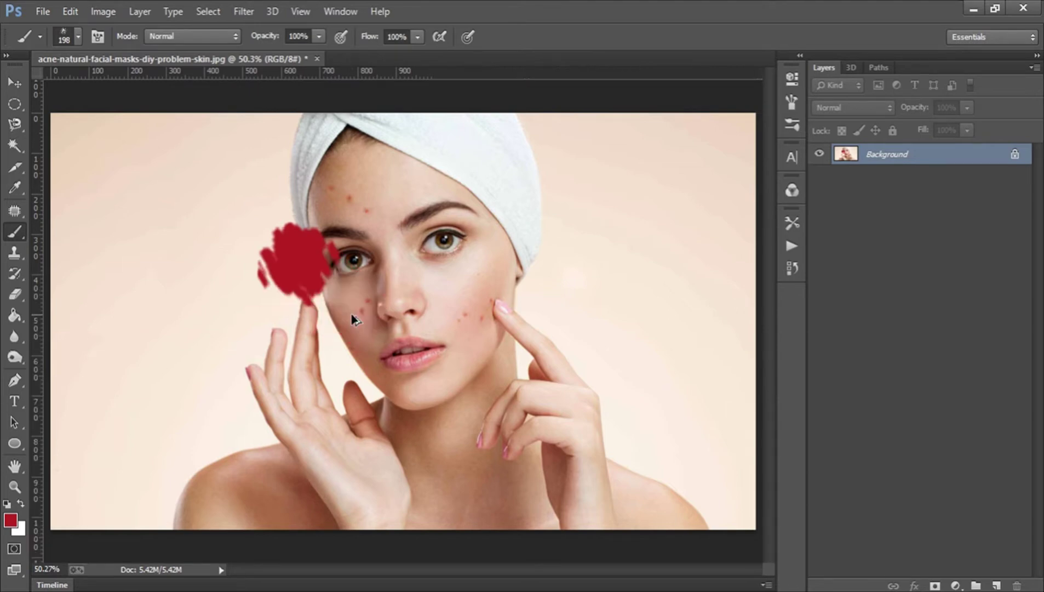
{"action": "key", "text": "ctrl+alt+z"}
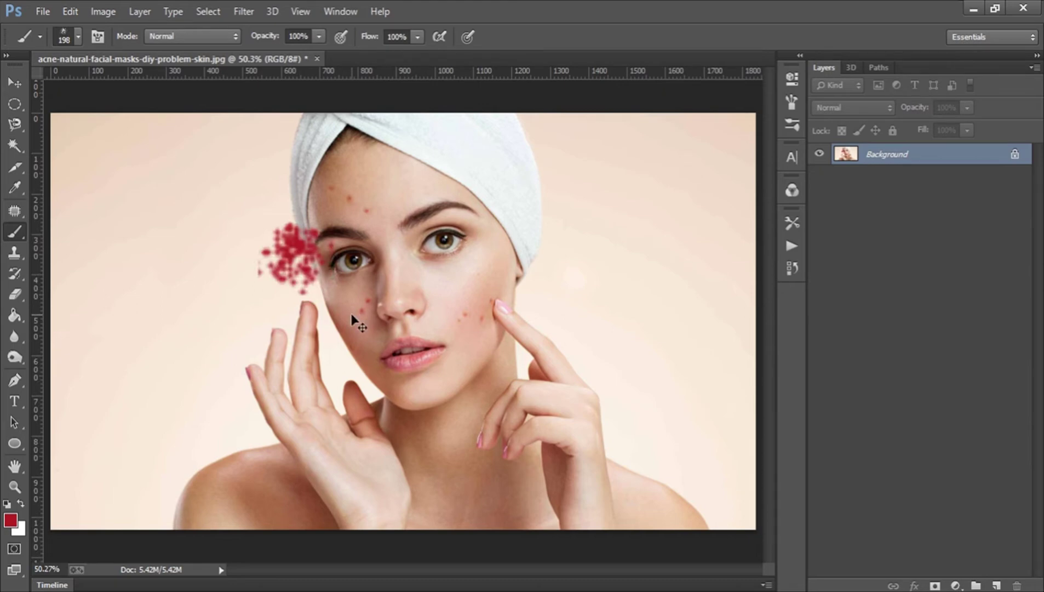
{"action": "key", "text": "ctrl+alt+z"}
{"action": "key", "text": "ctrl+alt+z"}
{"action": "key", "text": "ctrl+alt+z"}
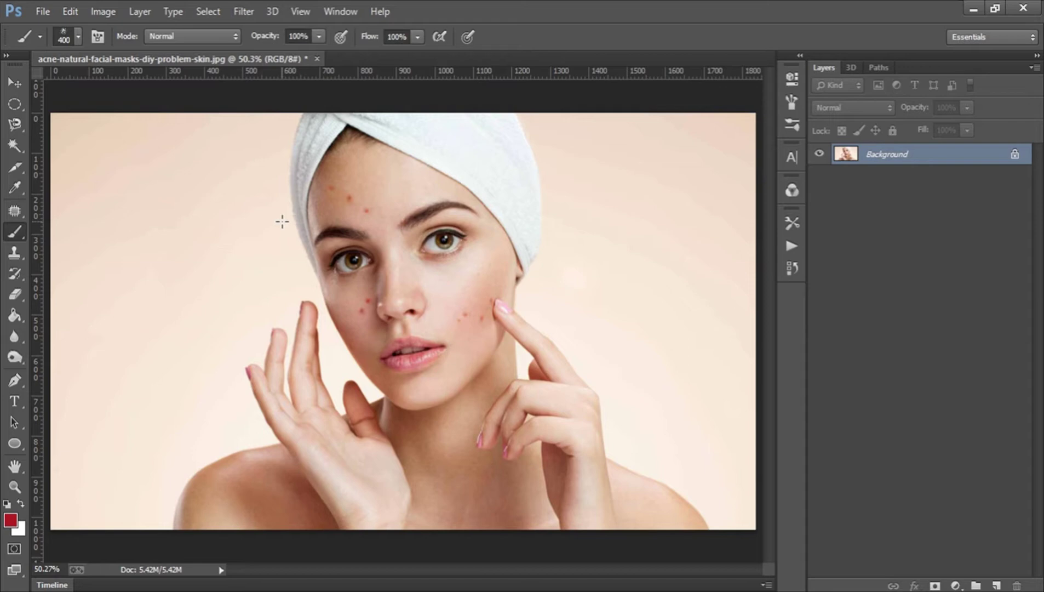
- Set the brush to about 167 px and paint a thick red zigzag across the eyes
{"action": "left_click", "coordinate": [77, 36]}
{"action": "mouse_move", "coordinate": [115, 86]}
{"action": "left_mouse_down"}
{"action": "mouse_move", "coordinate": [157, 87]}
{"action": "mouse_move", "coordinate": [144, 86]}
{"action": "left_mouse_up"}
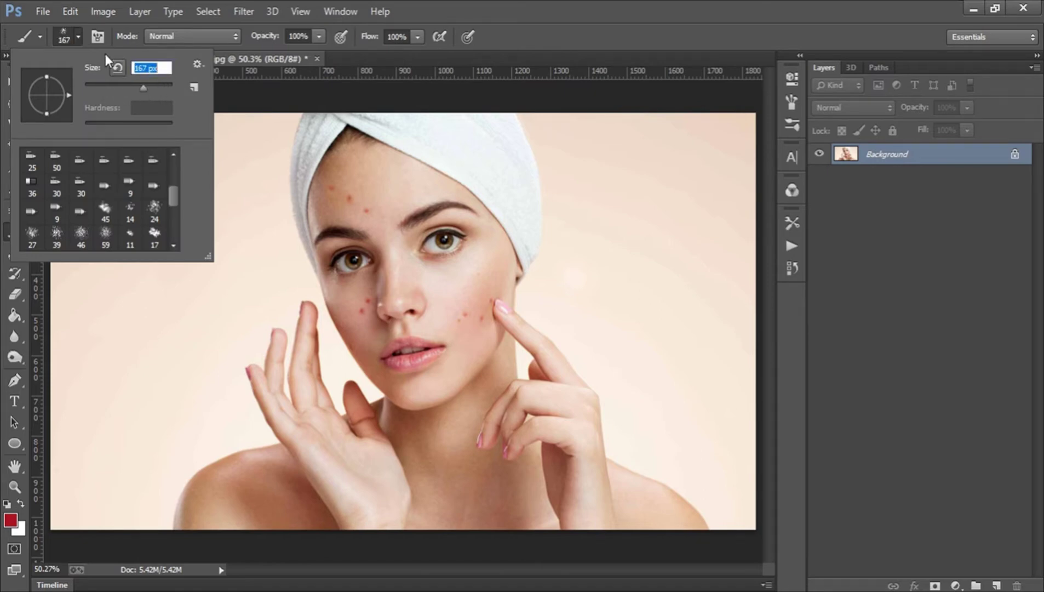
{"action": "left_click", "coordinate": [77, 36]}
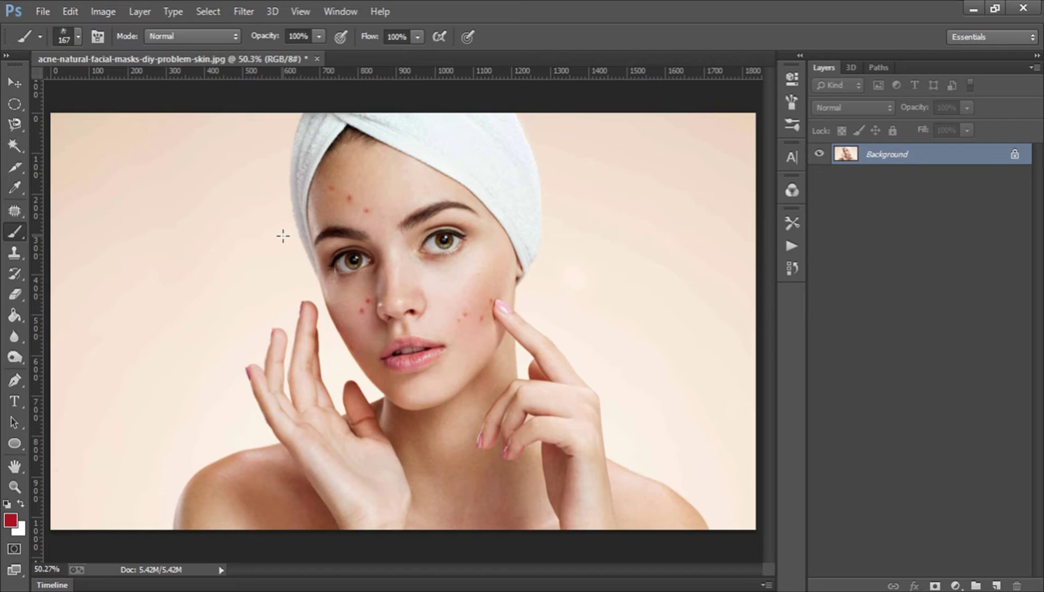
{"action": "key", "text": "bracketright"}
{"action": "key", "text": "bracketright"}
{"action": "key", "text": "bracketright"}
{"action": "key", "text": "bracketleft"}
{"action": "key", "text": "bracketleft"}
{"action": "key", "text": "bracketleft"}
{"action": "key", "text": "bracketleft"}
{"action": "key", "text": "bracketleft"}
{"action": "key", "text": "bracketleft"}
{"action": "key", "text": "bracketleft"}
{"action": "key", "text": "bracketleft"}
{"action": "key", "text": "bracketleft"}
{"action": "key", "text": "bracketright"}
{"action": "mouse_move", "coordinate": [234, 235]}
{"action": "left_mouse_down"}
{"action": "mouse_move", "coordinate": [327, 283]}
{"action": "mouse_move", "coordinate": [365, 283]}
{"action": "mouse_move", "coordinate": [422, 313]}
{"action": "mouse_move", "coordinate": [457, 366]}
{"action": "mouse_move", "coordinate": [534, 327]}
{"action": "mouse_move", "coordinate": [518, 305]}
{"action": "mouse_move", "coordinate": [530, 260]}
{"action": "mouse_move", "coordinate": [519, 269]}
{"action": "mouse_move", "coordinate": [363, 243]}
{"action": "mouse_move", "coordinate": [325, 245]}
{"action": "mouse_move", "coordinate": [273, 278]}
{"action": "left_mouse_up"}
- Shrink the brush to 8 px and paint a thin red line by the hand
{"action": "key", "text": "]"}
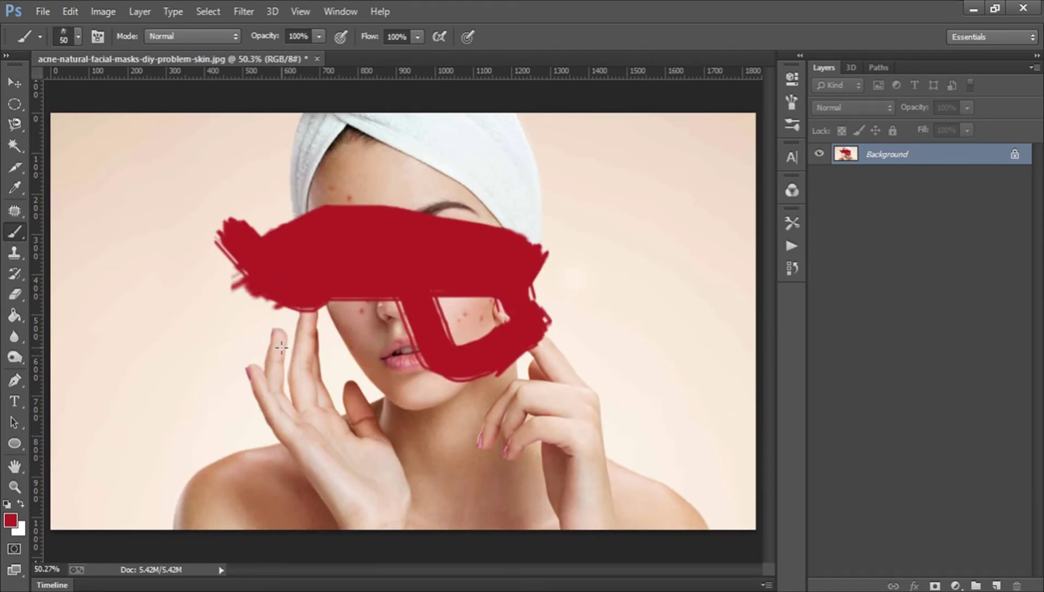
{"action": "key", "text": "["}
{"action": "key", "text": "["}
{"action": "key", "text": "["}
{"action": "key", "text": "["}
{"action": "key", "text": "["}
{"action": "key", "text": "["}
{"action": "key", "text": "["}
{"action": "key", "text": "["}
{"action": "key", "text": "["}
{"action": "key", "text": "["}
{"action": "mouse_move", "coordinate": [272, 352]}
{"action": "left_mouse_down"}
{"action": "mouse_move", "coordinate": [302, 380]}
{"action": "mouse_move", "coordinate": [383, 410]}
{"action": "left_mouse_up"}
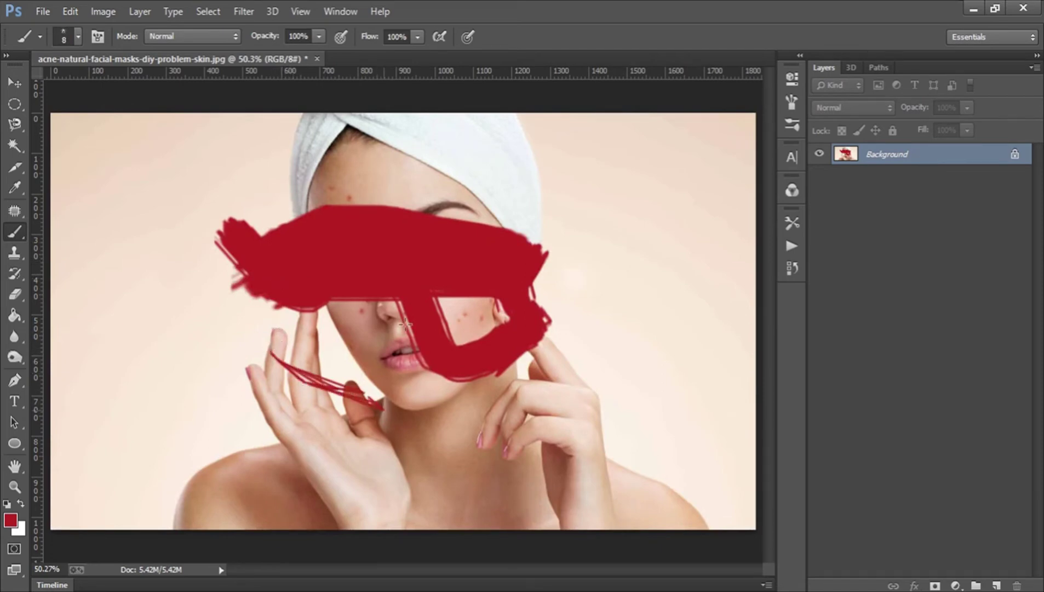
- Choose the 134 px grass brush preset and paint test strokes across the neck
{"action": "right_click", "coordinate": [366, 265]}
{"action": "scroll", "coordinate": [446, 411], "scroll_direction": "down", "scroll_amount": 5}
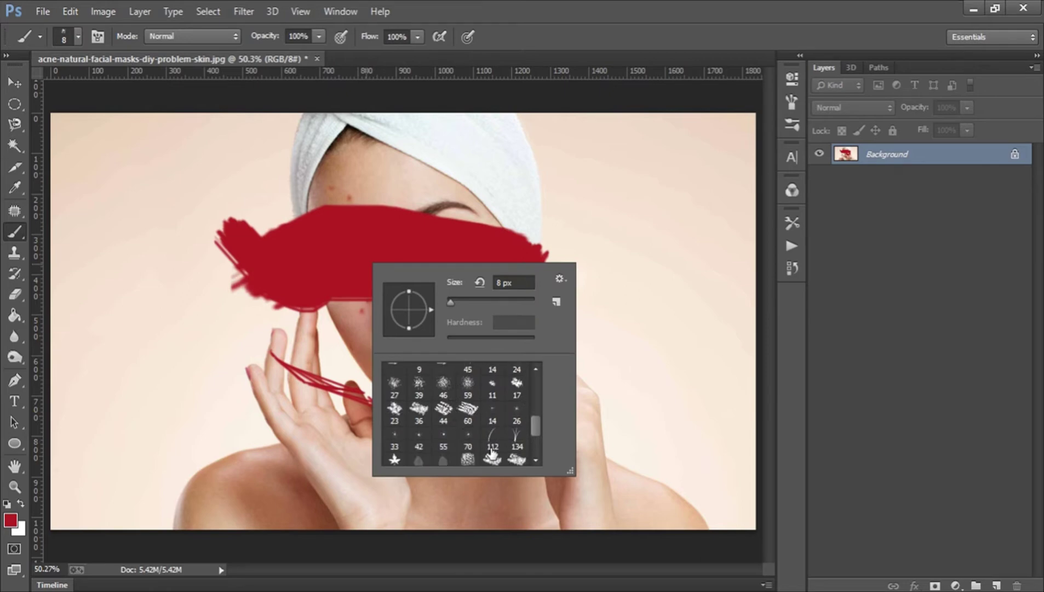
{"action": "double_click", "coordinate": [516, 400]}
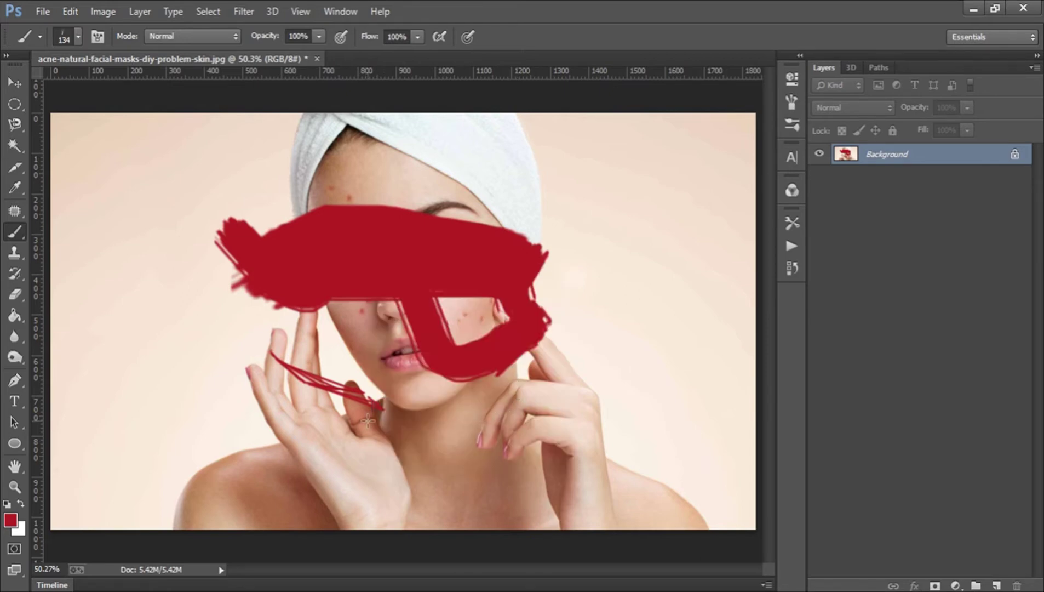
{"action": "mouse_move", "coordinate": [398, 423]}
{"action": "left_mouse_down"}
{"action": "mouse_move", "coordinate": [494, 443]}
{"action": "mouse_move", "coordinate": [561, 402]}
{"action": "mouse_move", "coordinate": [586, 403]}
{"action": "mouse_move", "coordinate": [607, 430]}
{"action": "mouse_move", "coordinate": [599, 456]}
{"action": "mouse_move", "coordinate": [360, 455]}
{"action": "mouse_move", "coordinate": [300, 440]}
{"action": "mouse_move", "coordinate": [250, 457]}
{"action": "mouse_move", "coordinate": [275, 474]}
{"action": "mouse_move", "coordinate": [365, 478]}
{"action": "left_mouse_up"}
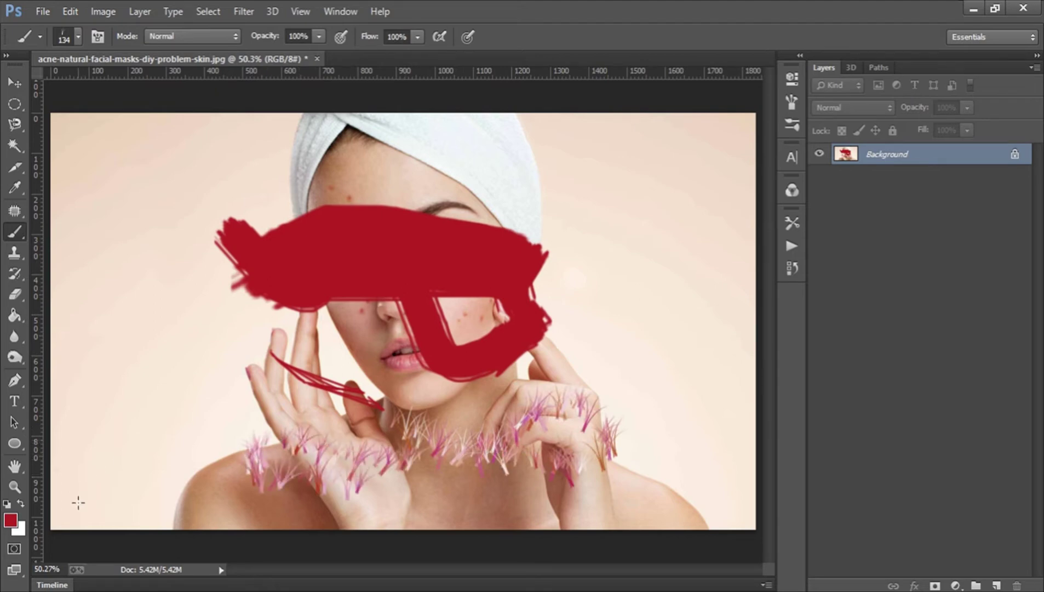
- Set the foreground colour to green, paint a grass stroke, then undo the grass strokes
{"action": "left_click", "coordinate": [10, 522]}
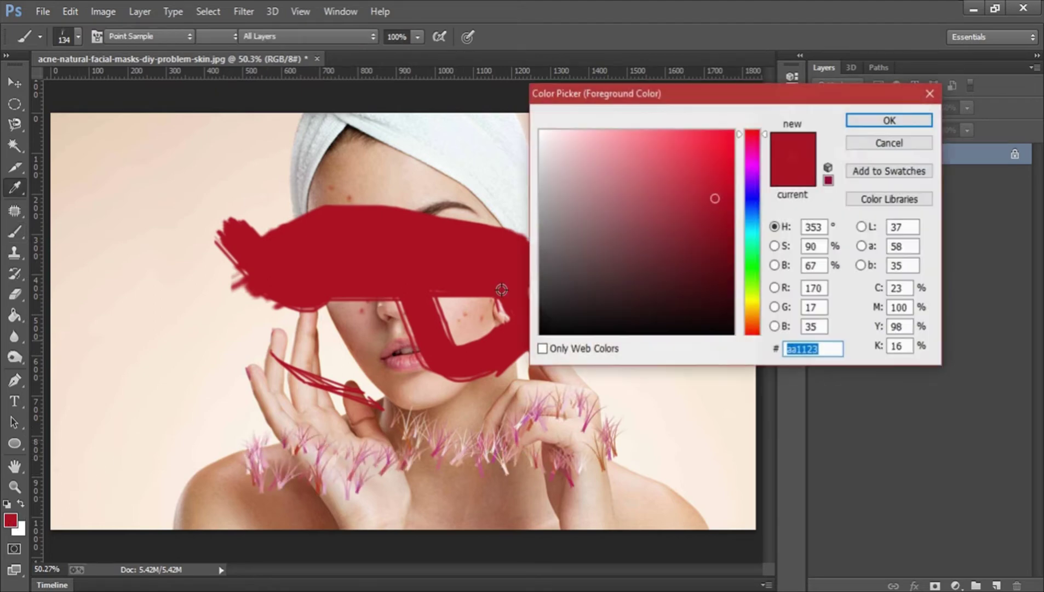
{"action": "left_click", "coordinate": [750, 274]}
{"action": "left_click", "coordinate": [869, 122]}
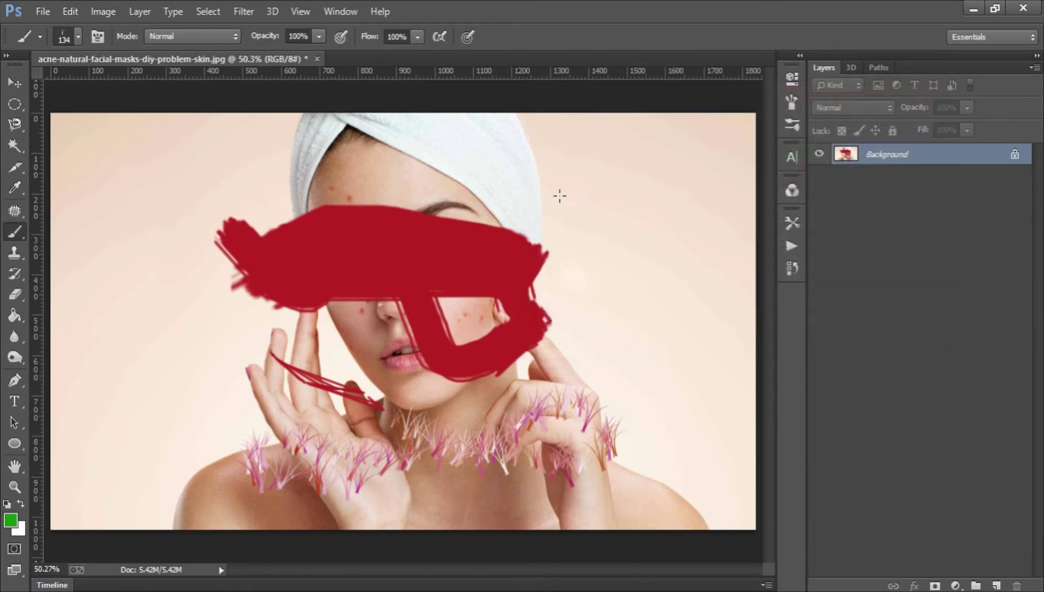
{"action": "mouse_move", "coordinate": [492, 177]}
{"action": "left_mouse_down"}
{"action": "mouse_move", "coordinate": [580, 220]}
{"action": "mouse_move", "coordinate": [590, 241]}
{"action": "mouse_move", "coordinate": [636, 262]}
{"action": "mouse_move", "coordinate": [690, 231]}
{"action": "mouse_move", "coordinate": [603, 224]}
{"action": "mouse_move", "coordinate": [584, 229]}
{"action": "mouse_move", "coordinate": [678, 236]}
{"action": "mouse_move", "coordinate": [542, 248]}
{"action": "mouse_move", "coordinate": [663, 262]}
{"action": "left_mouse_up"}
{"action": "key", "text": "ctrl+alt+z"}
{"action": "key", "text": "ctrl+alt+z"}
{"action": "key", "text": "ctrl+alt+z"}
{"action": "key", "text": "ctrl+alt+z"}
{"action": "key", "text": "ctrl+alt+z"}
{"action": "key", "text": "ctrl+alt+z"}
{"action": "key", "text": "ctrl+alt+z"}
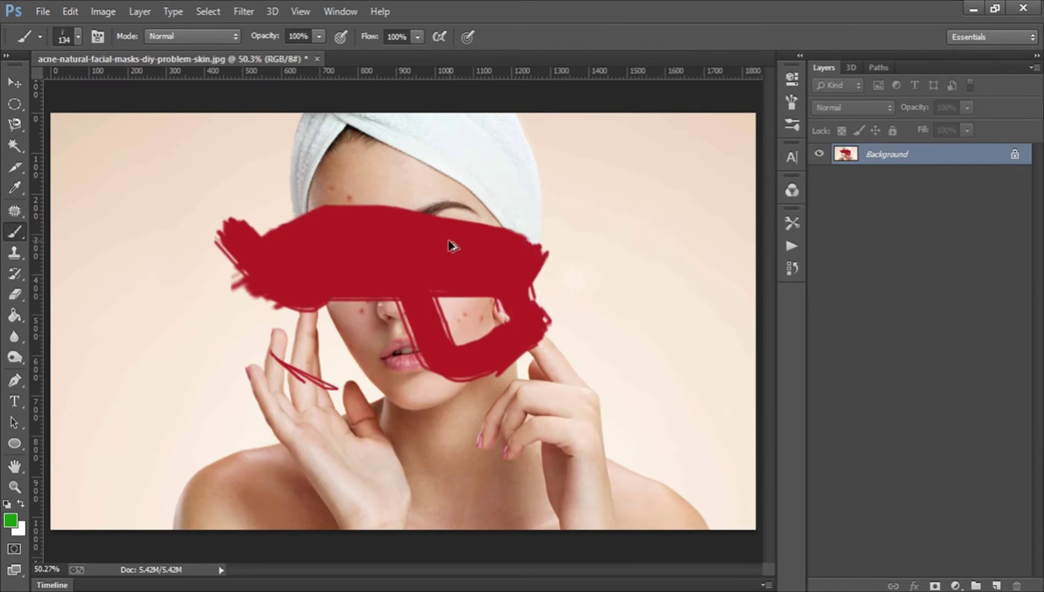
- Switch to the Pencil Tool, undo the red blob, and draw a thin test line
{"action": "right_click", "coordinate": [11, 231]}
{"action": "left_click", "coordinate": [106, 243]}
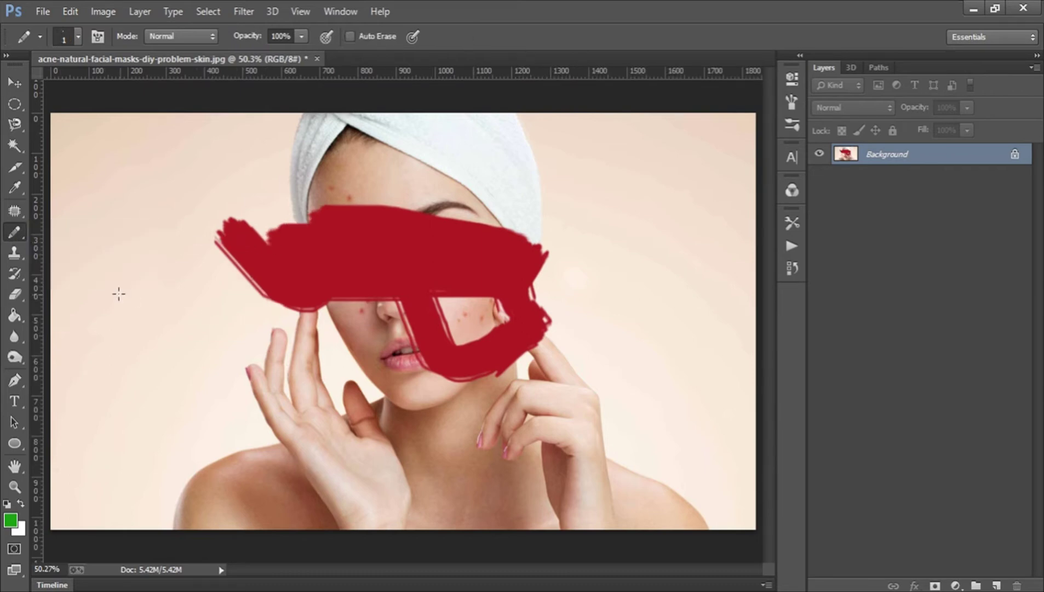
{"action": "key", "text": "ctrl+alt+z"}
{"action": "key", "text": "ctrl+alt+z"}
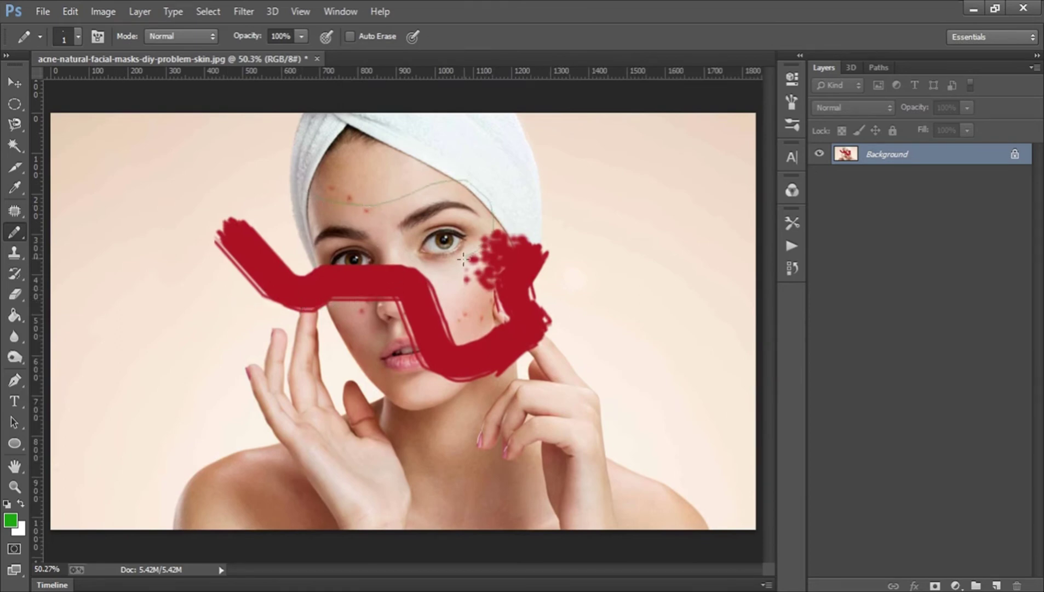
{"action": "left_click_drag", "start_coordinate": [521, 320], "coordinate": [593, 267]}
- Draw thick 149 px green pencil strokes down the cheek and across the face
{"action": "right_click", "coordinate": [380, 221]}
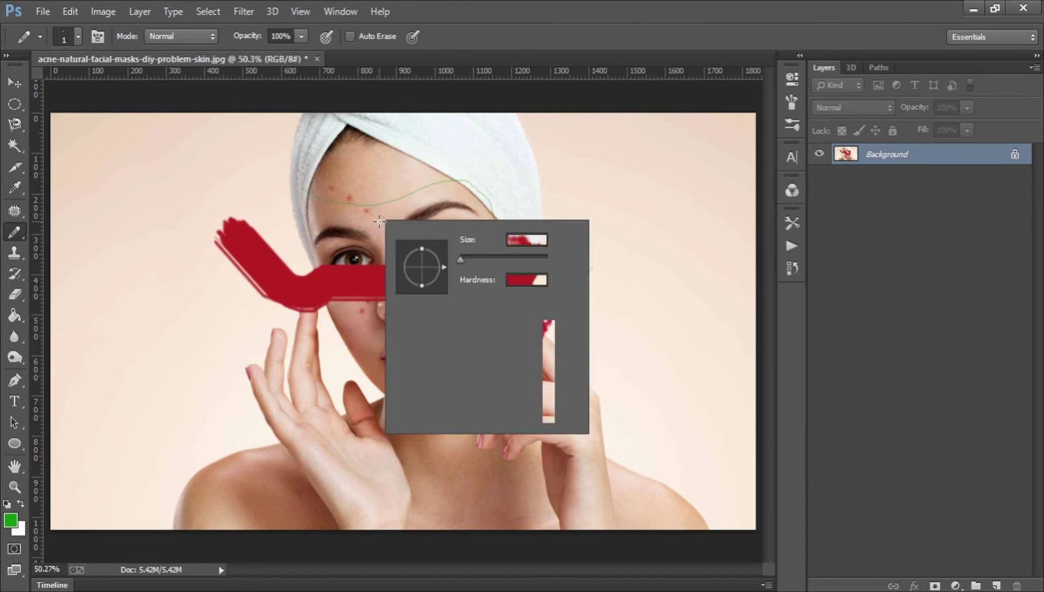
{"action": "mouse_move", "coordinate": [409, 177]}
{"action": "left_mouse_down"}
{"action": "mouse_move", "coordinate": [488, 239]}
{"action": "mouse_move", "coordinate": [519, 282]}
{"action": "mouse_move", "coordinate": [471, 345]}
{"action": "left_mouse_up"}
{"action": "right_click", "coordinate": [392, 279]}
{"action": "scroll", "coordinate": [535, 398], "scroll_direction": "up", "scroll_amount": 6}
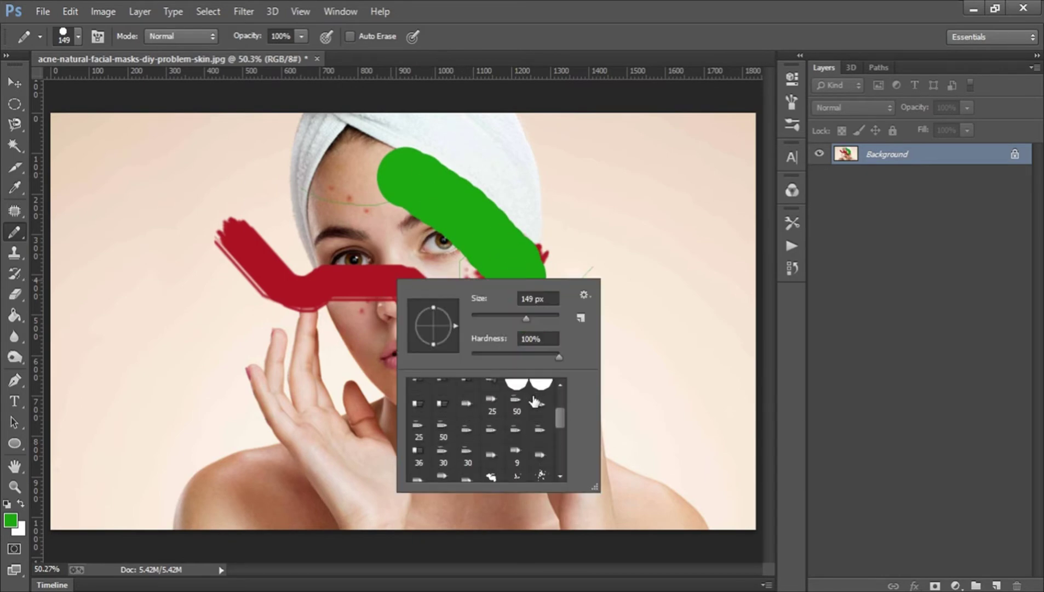
{"action": "mouse_move", "coordinate": [322, 269]}
{"action": "left_mouse_down"}
{"action": "mouse_move", "coordinate": [324, 317]}
{"action": "mouse_move", "coordinate": [368, 391]}
{"action": "mouse_move", "coordinate": [478, 340]}
{"action": "mouse_move", "coordinate": [417, 270]}
{"action": "mouse_move", "coordinate": [301, 213]}
{"action": "mouse_move", "coordinate": [260, 244]}
{"action": "mouse_move", "coordinate": [240, 318]}
{"action": "mouse_move", "coordinate": [210, 346]}
{"action": "mouse_move", "coordinate": [198, 384]}
{"action": "mouse_move", "coordinate": [504, 415]}
{"action": "mouse_move", "coordinate": [566, 322]}
{"action": "mouse_move", "coordinate": [567, 299]}
{"action": "left_mouse_up"}
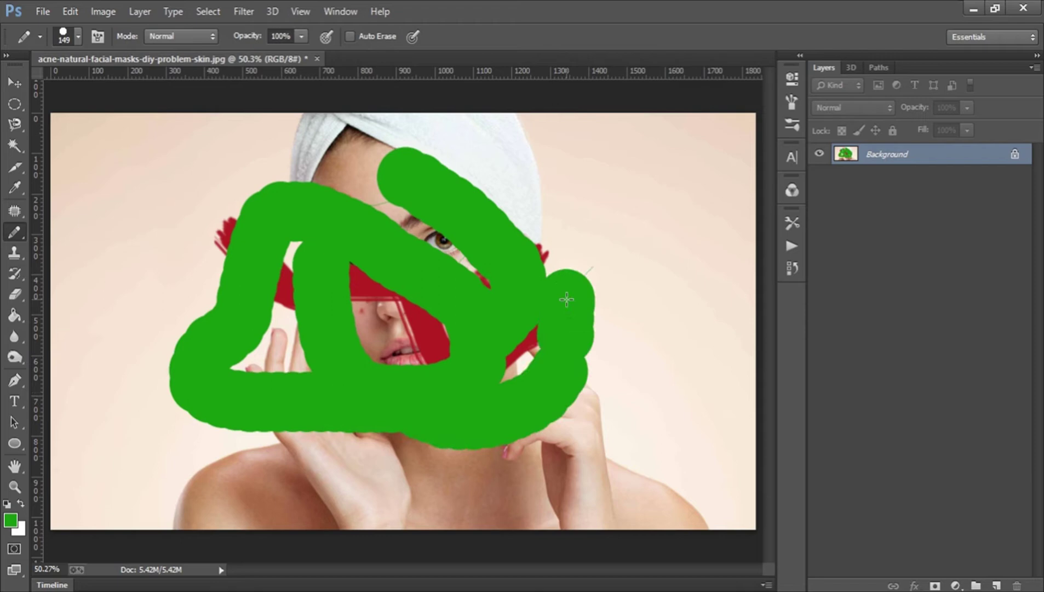
- Pick the first round brush tip, paint another green stroke, then undo the latest green strokes
{"action": "right_click", "coordinate": [536, 206]}
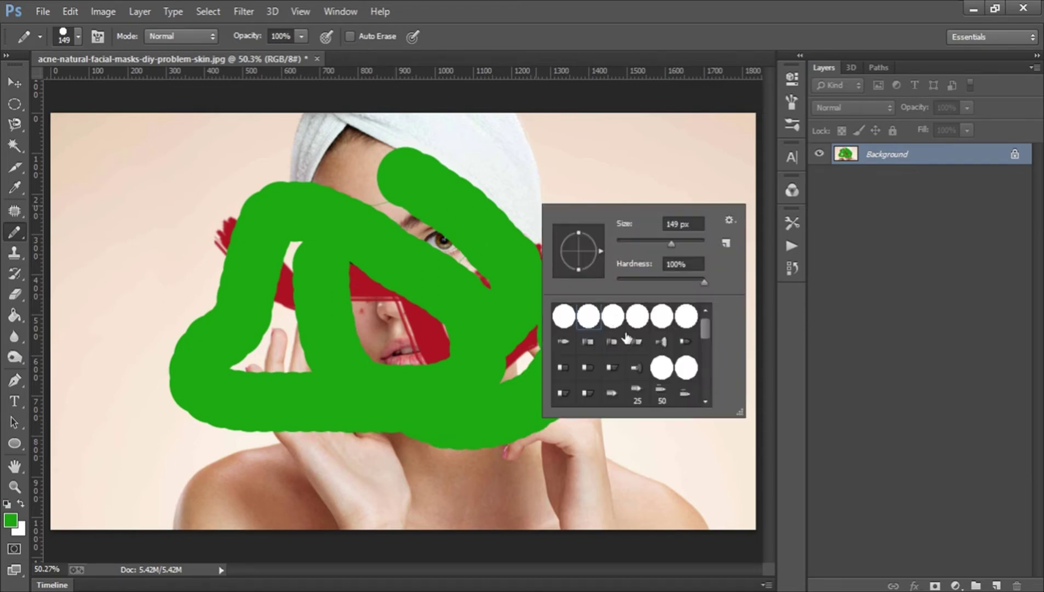
{"action": "scroll", "coordinate": [628, 336], "scroll_direction": "down", "scroll_amount": 3}
{"action": "scroll", "coordinate": [628, 336], "scroll_direction": "up", "scroll_amount": 4}
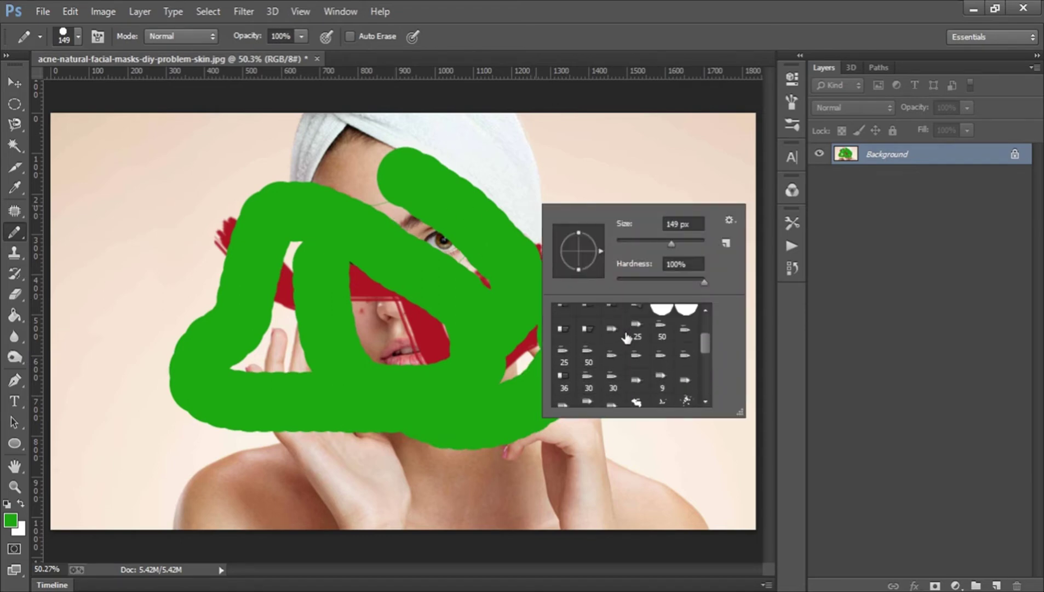
{"action": "left_click", "coordinate": [557, 324]}
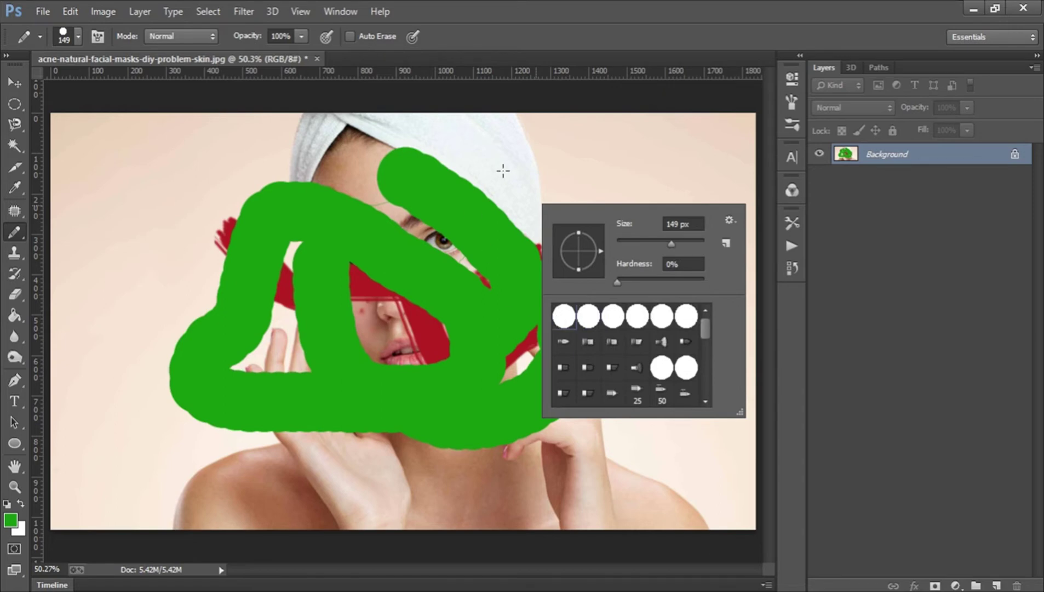
{"action": "mouse_move", "coordinate": [503, 162]}
{"action": "left_mouse_down"}
{"action": "mouse_move", "coordinate": [503, 255]}
{"action": "mouse_move", "coordinate": [618, 264]}
{"action": "mouse_move", "coordinate": [616, 223]}
{"action": "mouse_move", "coordinate": [520, 232]}
{"action": "mouse_move", "coordinate": [385, 280]}
{"action": "mouse_move", "coordinate": [393, 365]}
{"action": "mouse_move", "coordinate": [431, 314]}
{"action": "mouse_move", "coordinate": [452, 346]}
{"action": "mouse_move", "coordinate": [425, 370]}
{"action": "mouse_move", "coordinate": [359, 289]}
{"action": "mouse_move", "coordinate": [363, 255]}
{"action": "mouse_move", "coordinate": [302, 281]}
{"action": "mouse_move", "coordinate": [283, 324]}
{"action": "left_mouse_up"}
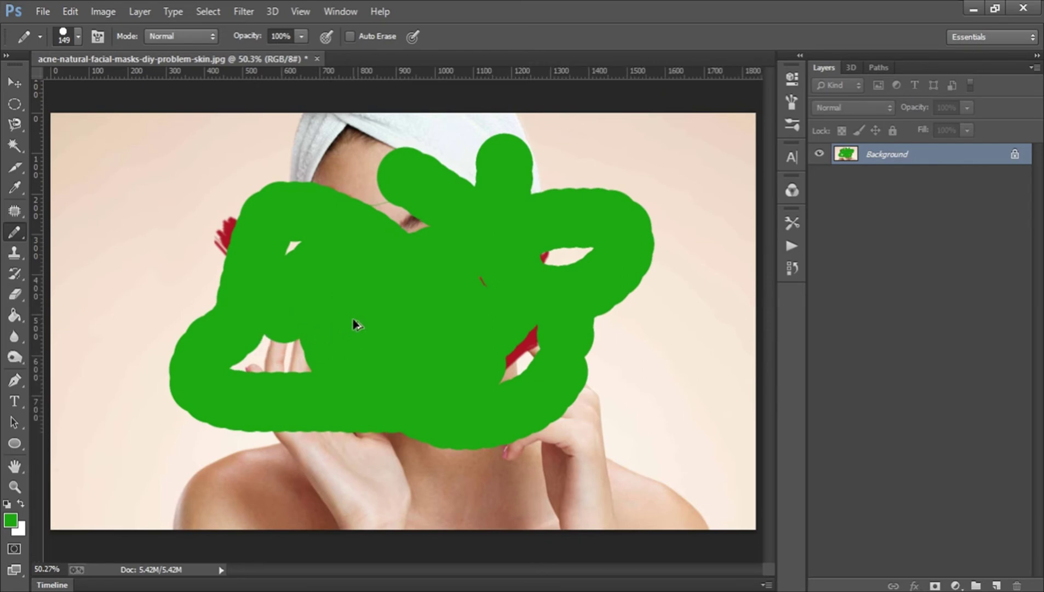
{"action": "key", "text": "ctrl+alt+z"}
{"action": "key", "text": "ctrl+alt+z"}
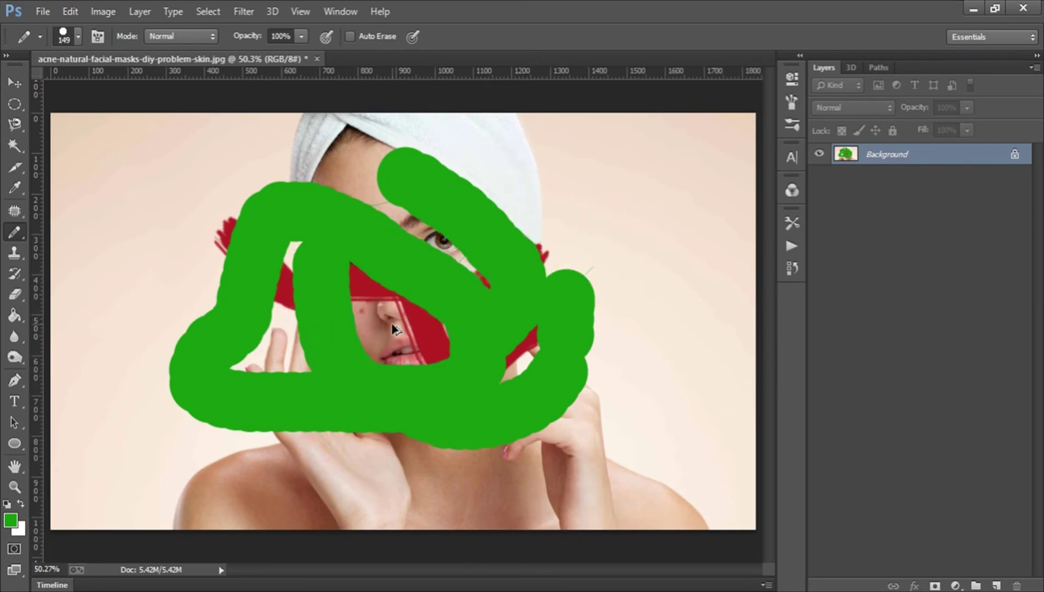
{"action": "key", "text": "ctrl+alt+z"}
{"action": "key", "text": "ctrl+alt+z"}
{"action": "key", "text": "ctrl+alt+z"}
{"action": "key", "text": "ctrl+alt+z"}
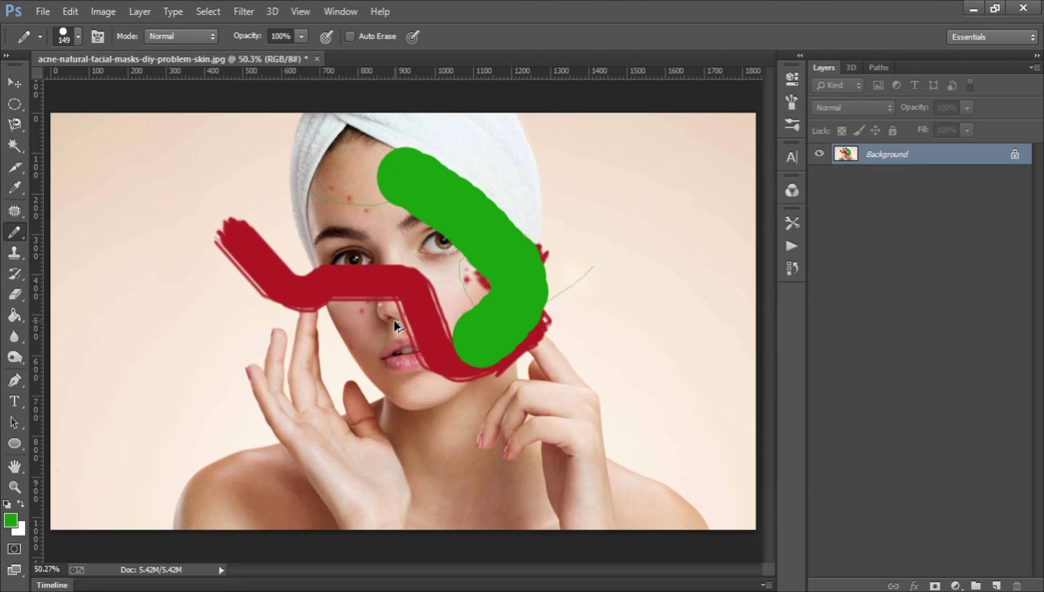
- Undo the remaining green strokes and select the Clone Stamp Tool
{"action": "key", "text": "ctrl+alt+z"}
{"action": "left_click", "coordinate": [8, 258]}
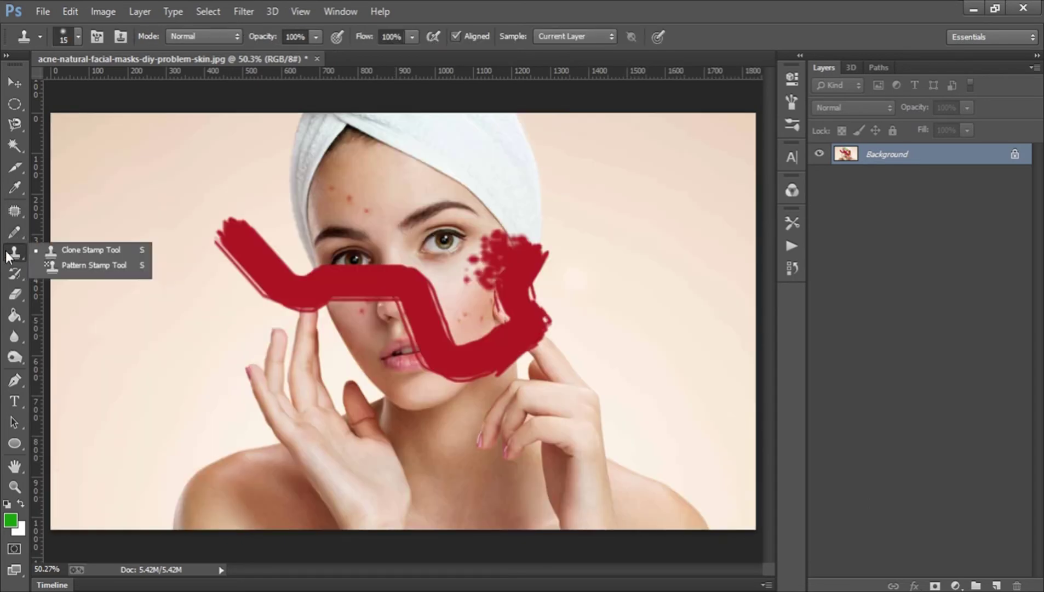
{"action": "left_click", "coordinate": [141, 322]}
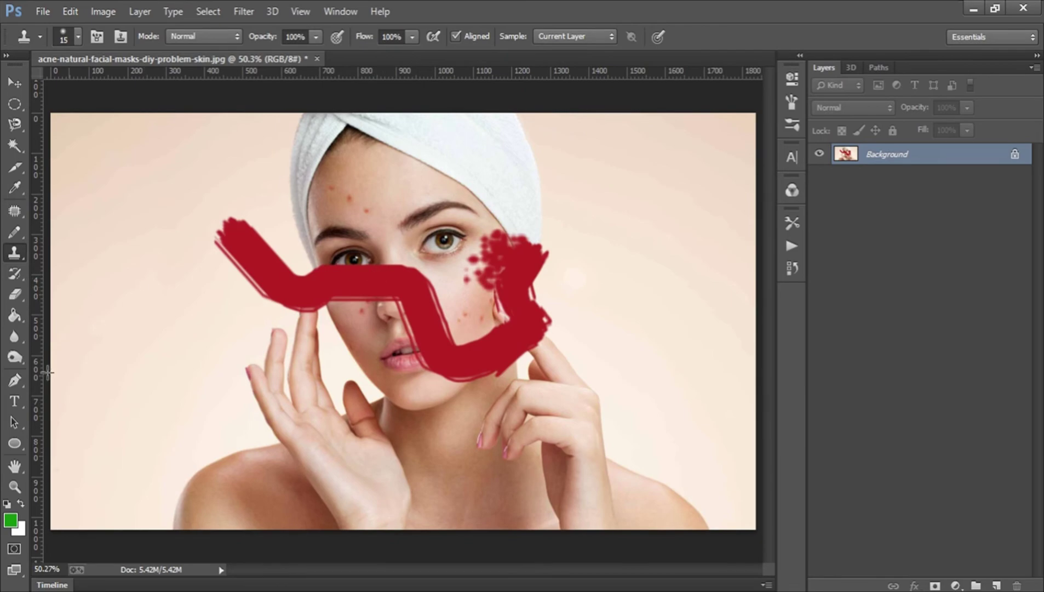
- Zoom to 200% on the forehead acne spots and reselect the Clone Stamp
{"action": "left_click", "coordinate": [13, 486]}
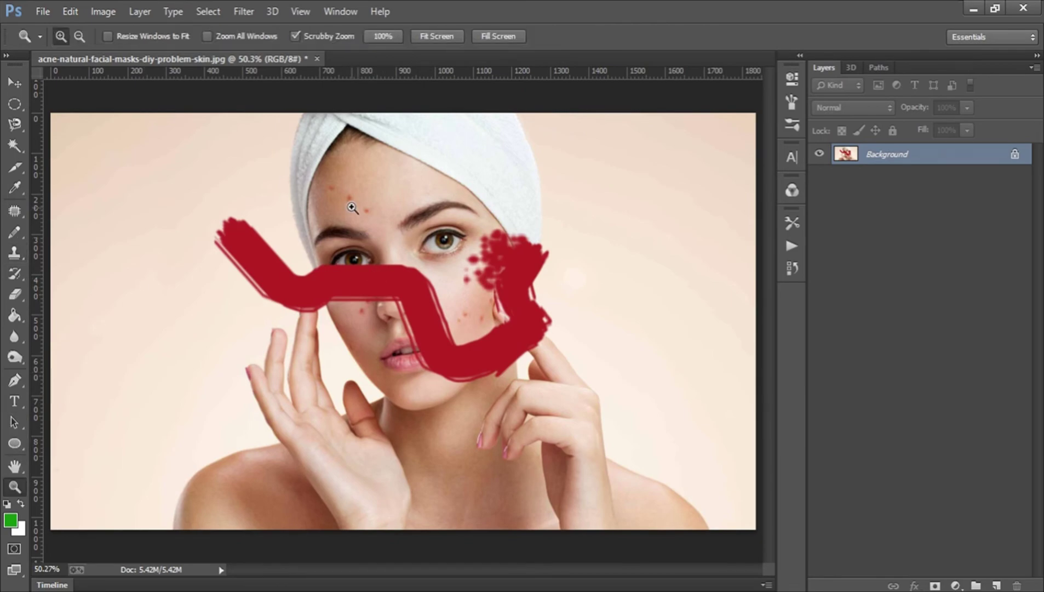
{"action": "left_click", "coordinate": [337, 193]}
{"action": "left_click", "coordinate": [345, 182]}
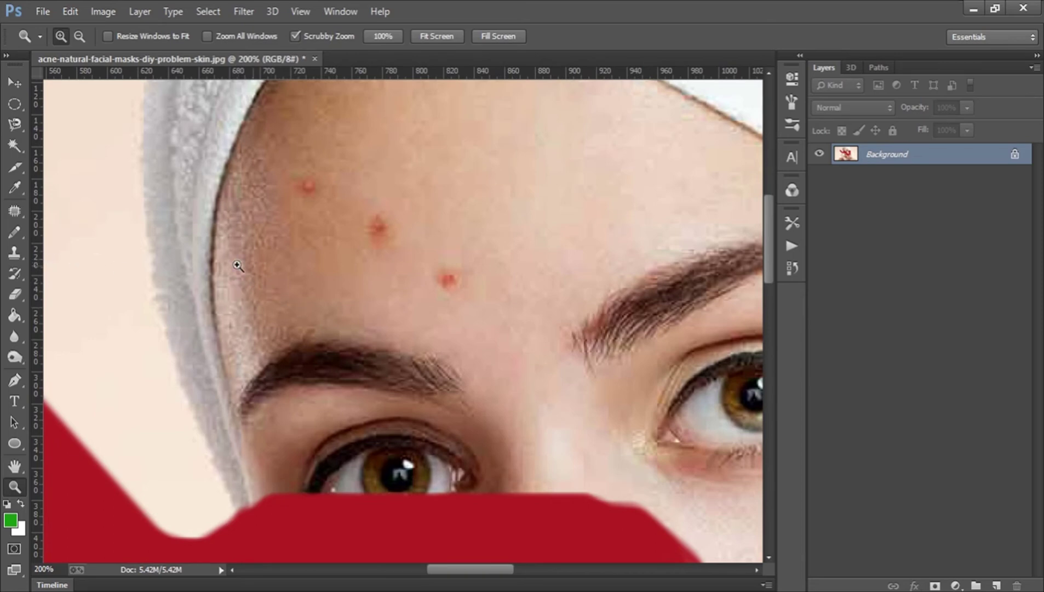
{"action": "left_click", "coordinate": [18, 251]}
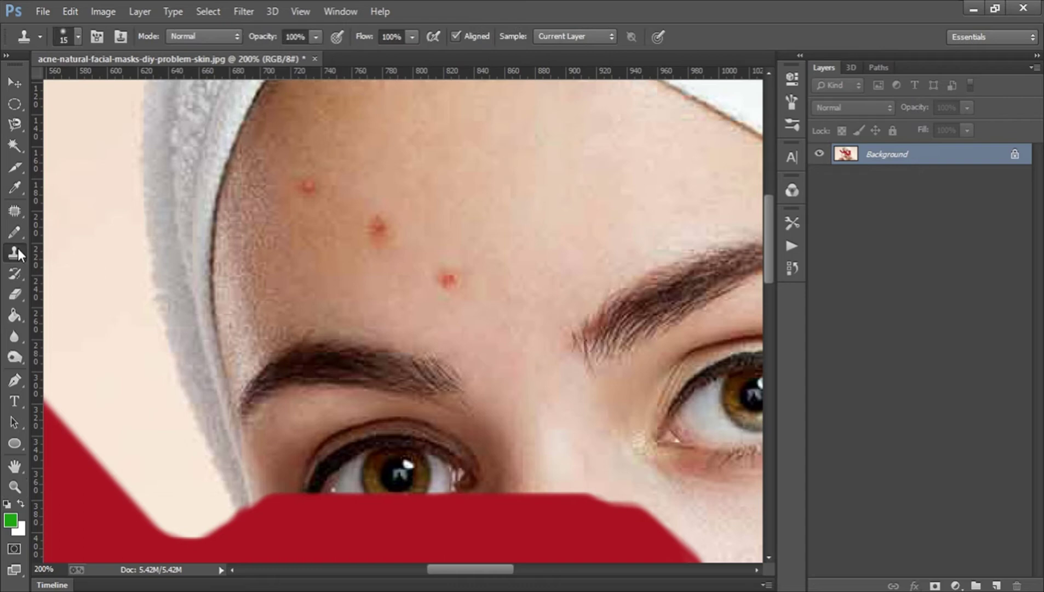
{"action": "right_click", "coordinate": [17, 249]}
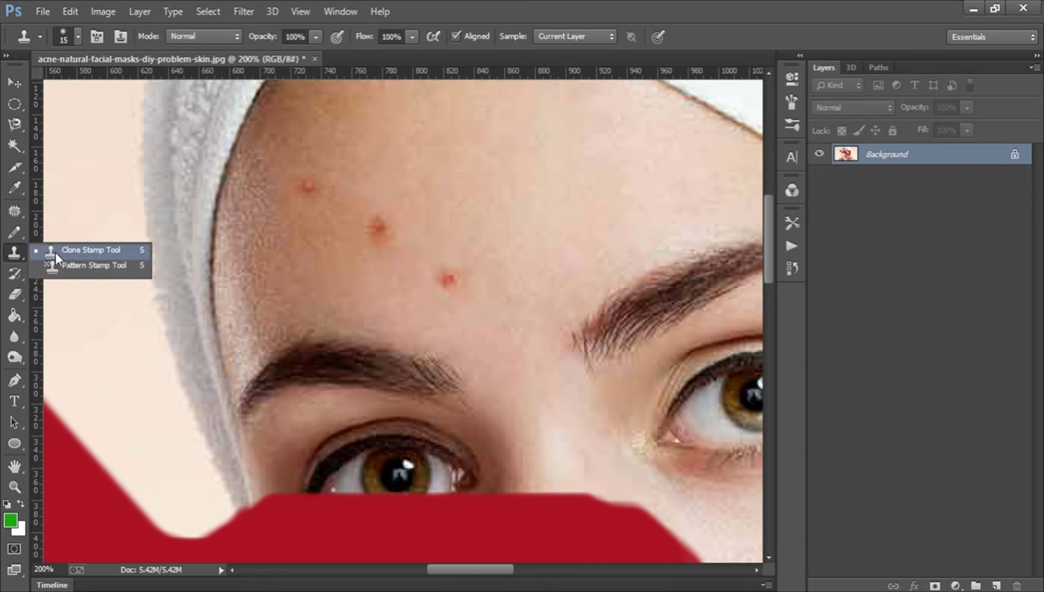
- Clone skin over the lower forehead acne spot, undoing the dark first attempt and repainting
{"action": "left_click", "coordinate": [84, 251]}
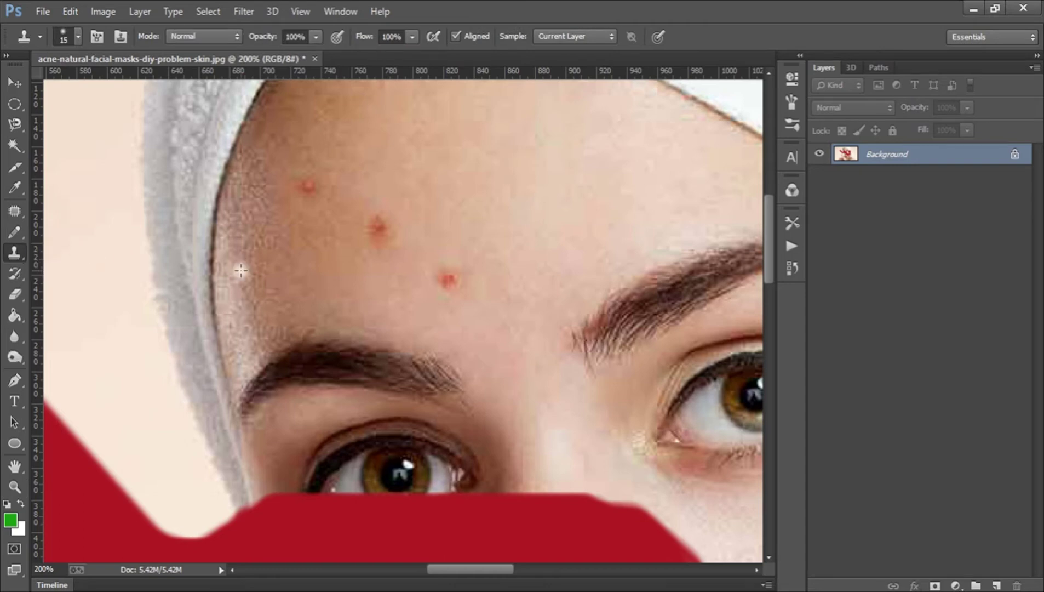
{"action": "left_click_drag", "start_coordinate": [446, 278], "coordinate": [458, 277]}
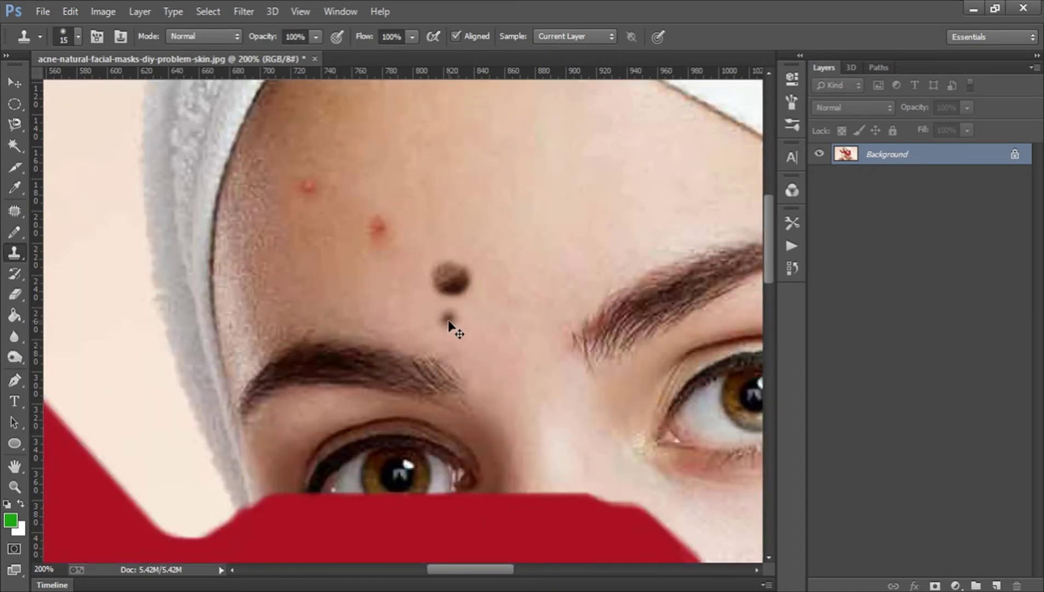
{"action": "key", "text": "ctrl+alt+z"}
{"action": "key", "text": "ctrl+alt+z"}
{"action": "key", "text": "ctrl+alt+z"}
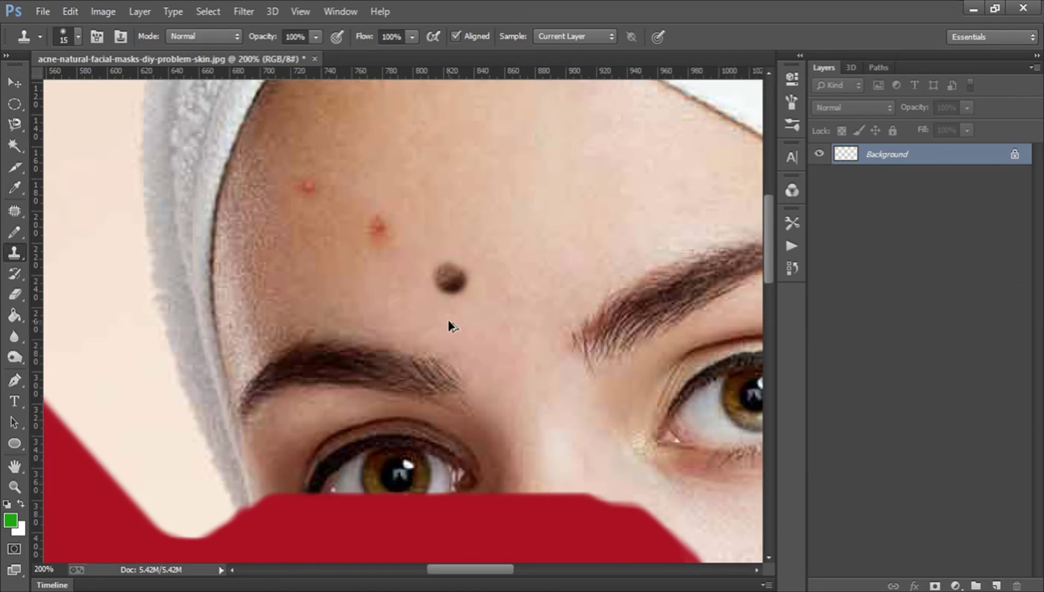
{"action": "key", "text": "ctrl+alt+z"}
{"action": "key", "text": "ctrl+alt+z"}
{"action": "key", "text": "ctrl+alt+z"}
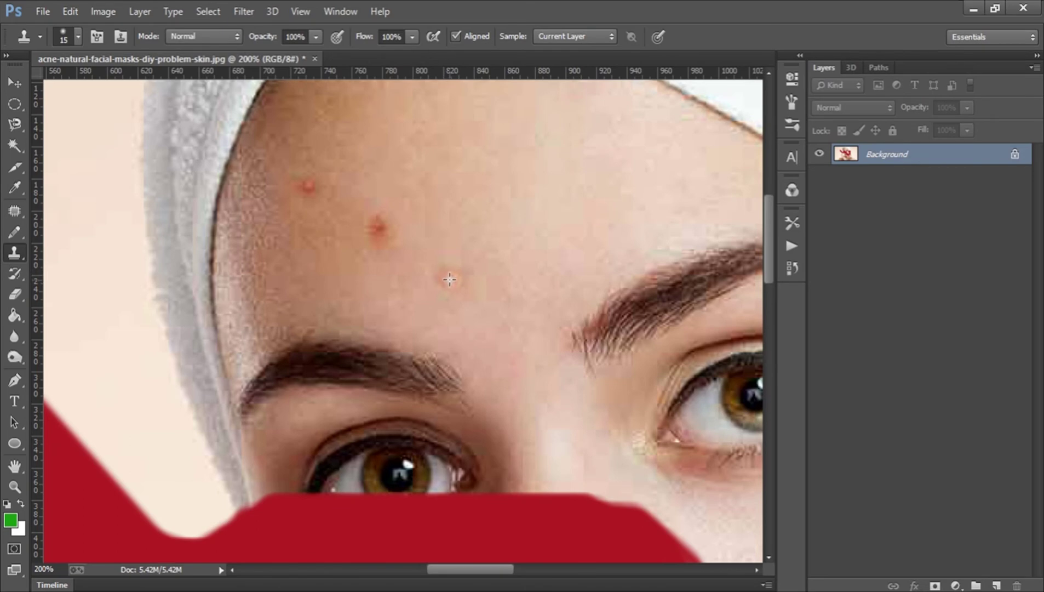
{"action": "mouse_move", "coordinate": [450, 276]}
{"action": "left_mouse_down"}
{"action": "mouse_move", "coordinate": [440, 281]}
{"action": "mouse_move", "coordinate": [457, 279]}
{"action": "left_mouse_up"}
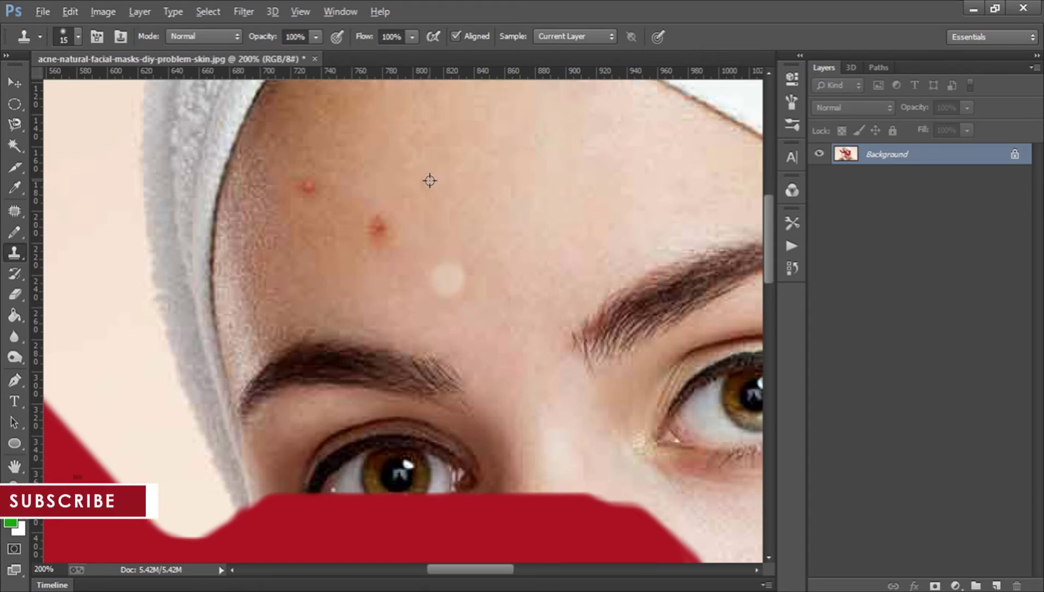
- Paint cloned skin over the red spot and across the forehead
{"action": "left_click", "coordinate": [382, 222]}
{"action": "left_click", "coordinate": [381, 230]}
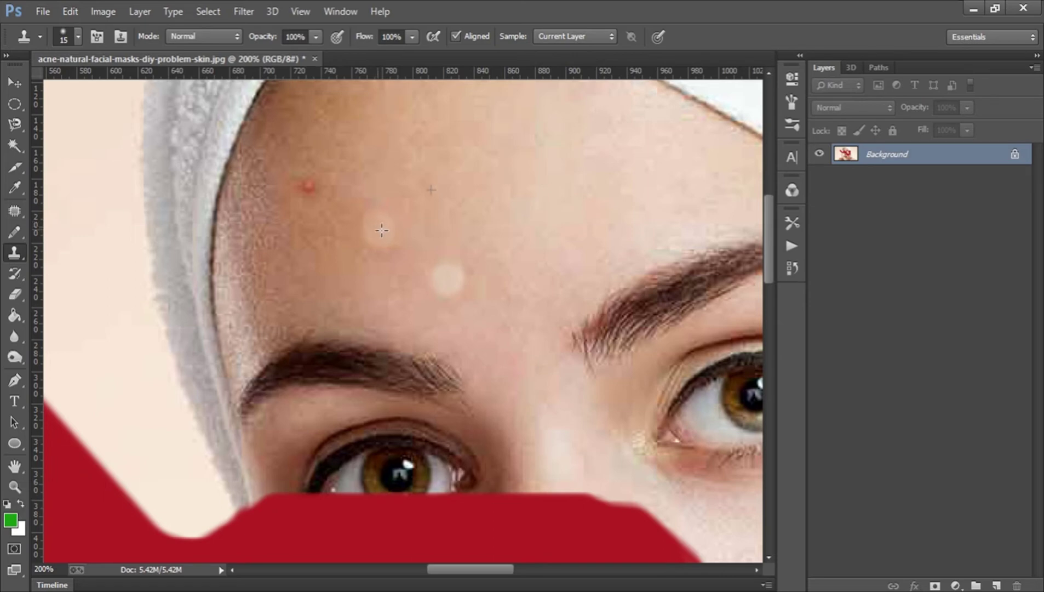
{"action": "left_click_drag", "start_coordinate": [384, 218], "coordinate": [373, 221]}
{"action": "mouse_move", "coordinate": [377, 235]}
{"action": "left_mouse_down"}
{"action": "mouse_move", "coordinate": [439, 181]}
{"action": "mouse_move", "coordinate": [474, 201]}
{"action": "mouse_move", "coordinate": [266, 284]}
{"action": "mouse_move", "coordinate": [265, 307]}
{"action": "mouse_move", "coordinate": [285, 301]}
{"action": "mouse_move", "coordinate": [297, 275]}
{"action": "mouse_move", "coordinate": [274, 251]}
{"action": "left_mouse_up"}
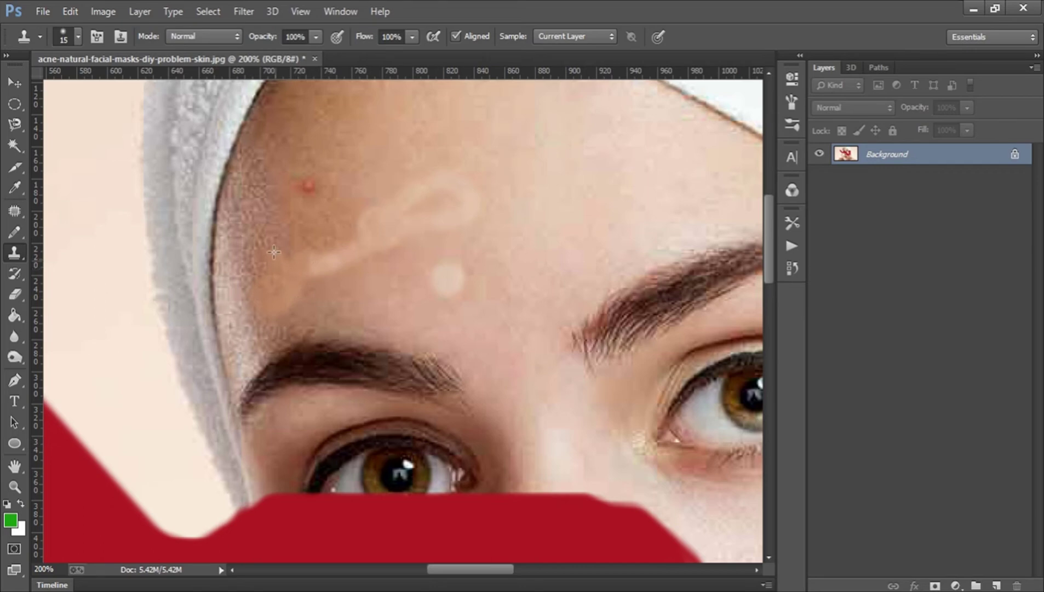
- Switch to the Zoom tool and fit the whole portrait on screen
{"action": "right_click", "coordinate": [14, 252]}
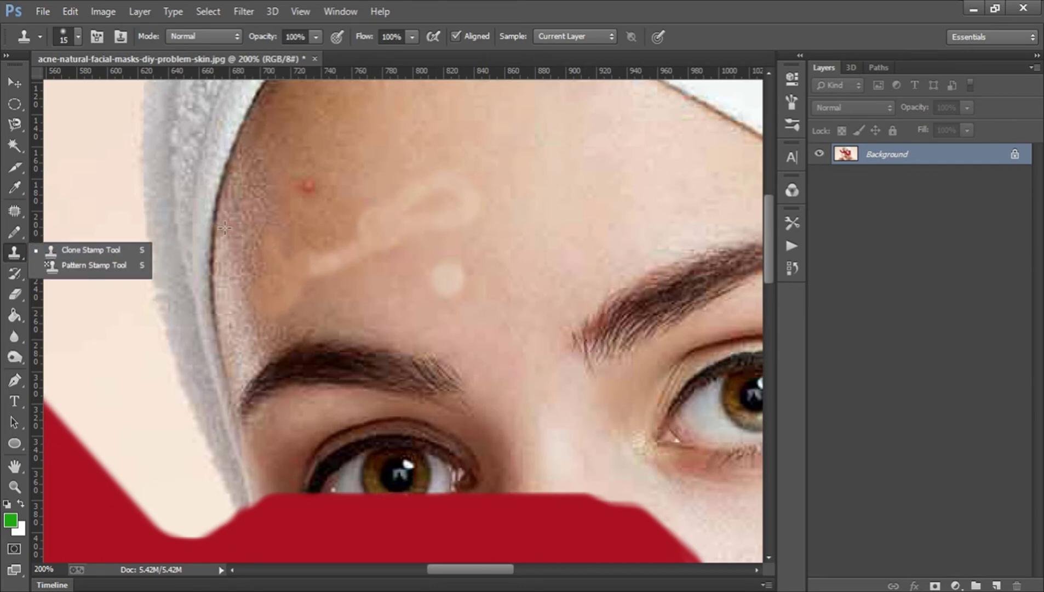
{"action": "left_click", "coordinate": [22, 485]}
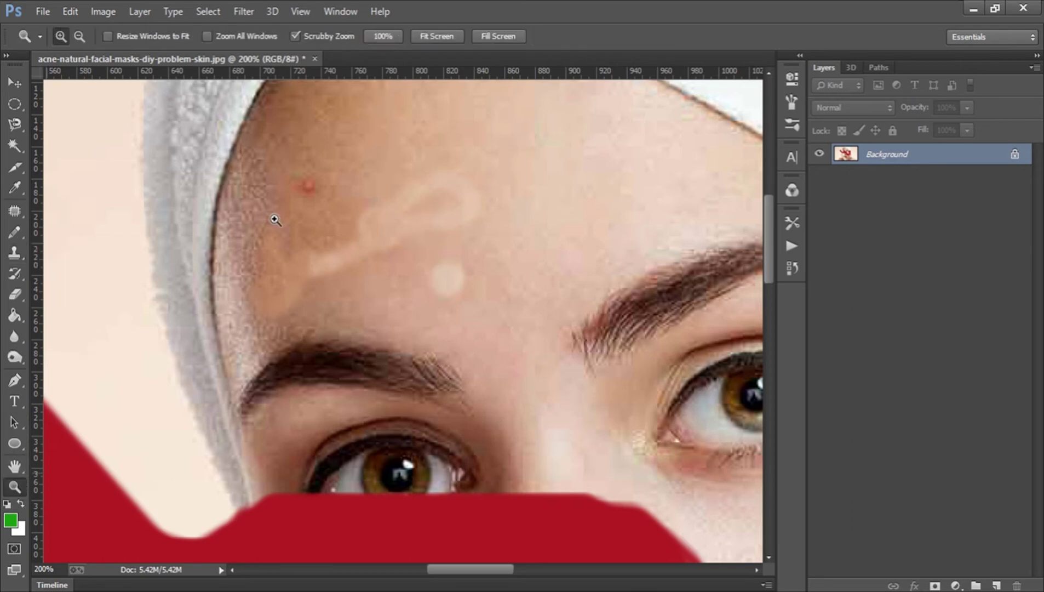
{"action": "left_click", "coordinate": [424, 36]}
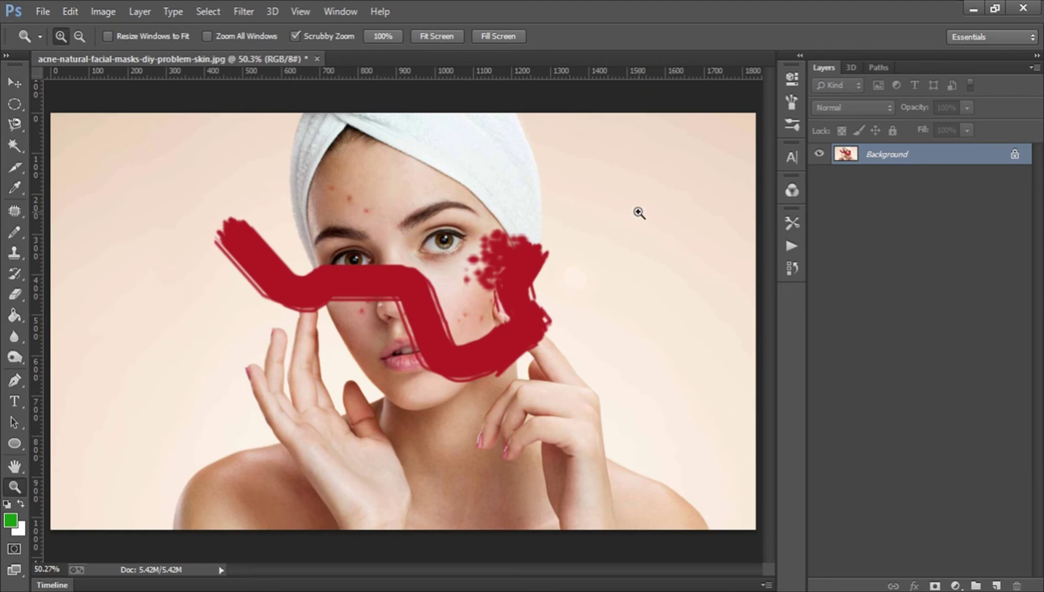
- Select the standard Eraser Tool and erase through the upper-left end of the red stroke
{"action": "left_click", "coordinate": [20, 288]}
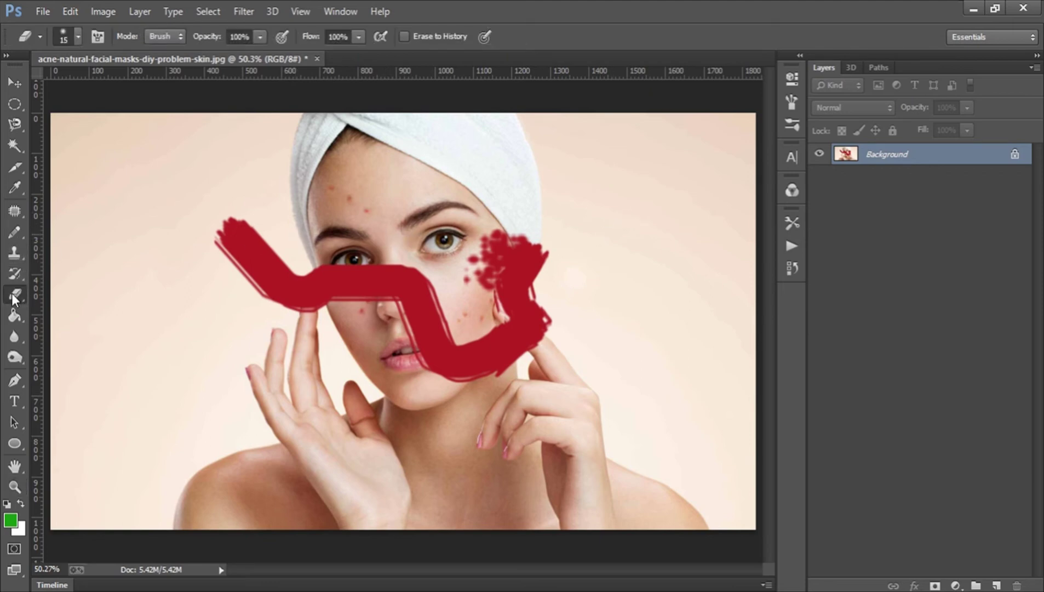
{"action": "left_click", "coordinate": [13, 297]}
{"action": "mouse_move", "coordinate": [236, 228]}
{"action": "left_mouse_down"}
{"action": "mouse_move", "coordinate": [231, 250]}
{"action": "mouse_move", "coordinate": [243, 258]}
{"action": "mouse_move", "coordinate": [274, 235]}
{"action": "mouse_move", "coordinate": [265, 264]}
{"action": "mouse_move", "coordinate": [280, 292]}
{"action": "mouse_move", "coordinate": [310, 259]}
{"action": "mouse_move", "coordinate": [347, 279]}
{"action": "mouse_move", "coordinate": [299, 277]}
{"action": "mouse_move", "coordinate": [382, 273]}
{"action": "mouse_move", "coordinate": [320, 263]}
{"action": "mouse_move", "coordinate": [372, 262]}
{"action": "mouse_move", "coordinate": [303, 272]}
{"action": "mouse_move", "coordinate": [408, 268]}
{"action": "left_mouse_up"}
- Set the eraser to 111 px and erase large soft patches, leaving a green blob below
{"action": "right_click", "coordinate": [406, 266]}
{"action": "type", "text": "111"}
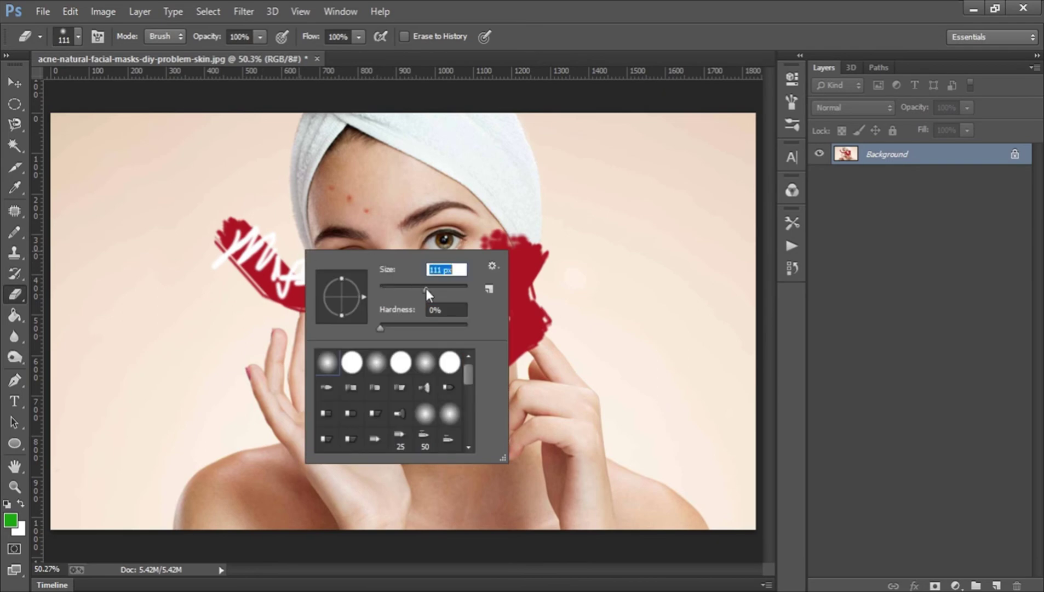
{"action": "key", "text": "Return"}
{"action": "mouse_move", "coordinate": [328, 212]}
{"action": "left_mouse_down"}
{"action": "mouse_move", "coordinate": [318, 240]}
{"action": "mouse_move", "coordinate": [264, 275]}
{"action": "mouse_move", "coordinate": [364, 233]}
{"action": "mouse_move", "coordinate": [313, 288]}
{"action": "mouse_move", "coordinate": [388, 242]}
{"action": "mouse_move", "coordinate": [346, 294]}
{"action": "left_mouse_up"}
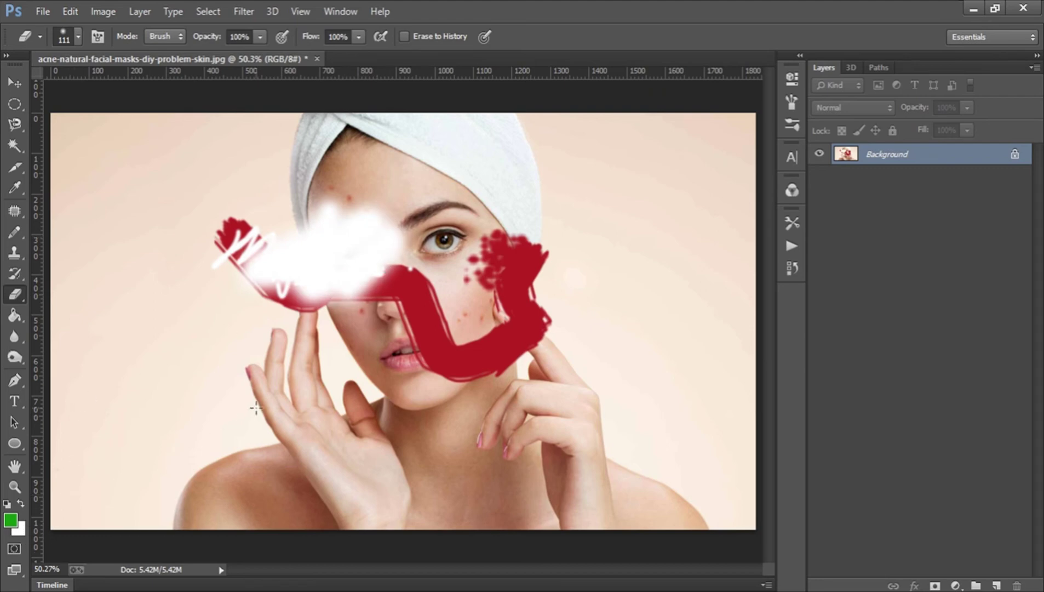
{"action": "mouse_move", "coordinate": [257, 282]}
{"action": "left_mouse_down"}
{"action": "mouse_move", "coordinate": [265, 317]}
{"action": "mouse_move", "coordinate": [343, 285]}
{"action": "mouse_move", "coordinate": [327, 282]}
{"action": "mouse_move", "coordinate": [278, 318]}
{"action": "mouse_move", "coordinate": [236, 289]}
{"action": "mouse_move", "coordinate": [294, 237]}
{"action": "mouse_move", "coordinate": [197, 276]}
{"action": "mouse_move", "coordinate": [292, 223]}
{"action": "left_mouse_up"}
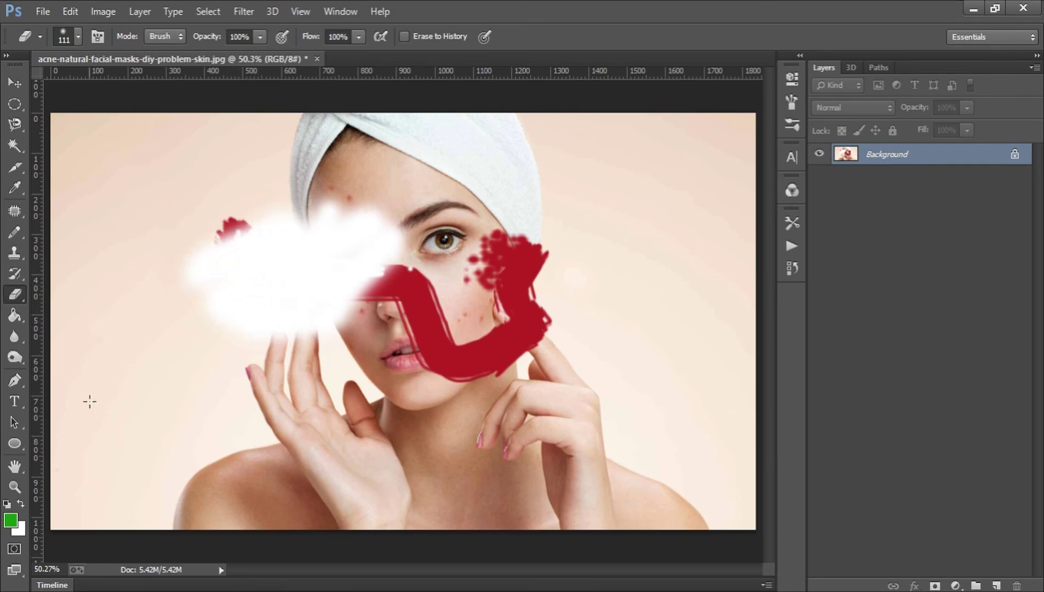
{"action": "mouse_move", "coordinate": [251, 331]}
{"action": "left_mouse_down"}
{"action": "mouse_move", "coordinate": [288, 336]}
{"action": "mouse_move", "coordinate": [228, 292]}
{"action": "mouse_move", "coordinate": [212, 299]}
{"action": "mouse_move", "coordinate": [245, 315]}
{"action": "mouse_move", "coordinate": [238, 356]}
{"action": "mouse_move", "coordinate": [189, 328]}
{"action": "mouse_move", "coordinate": [244, 307]}
{"action": "left_mouse_up"}
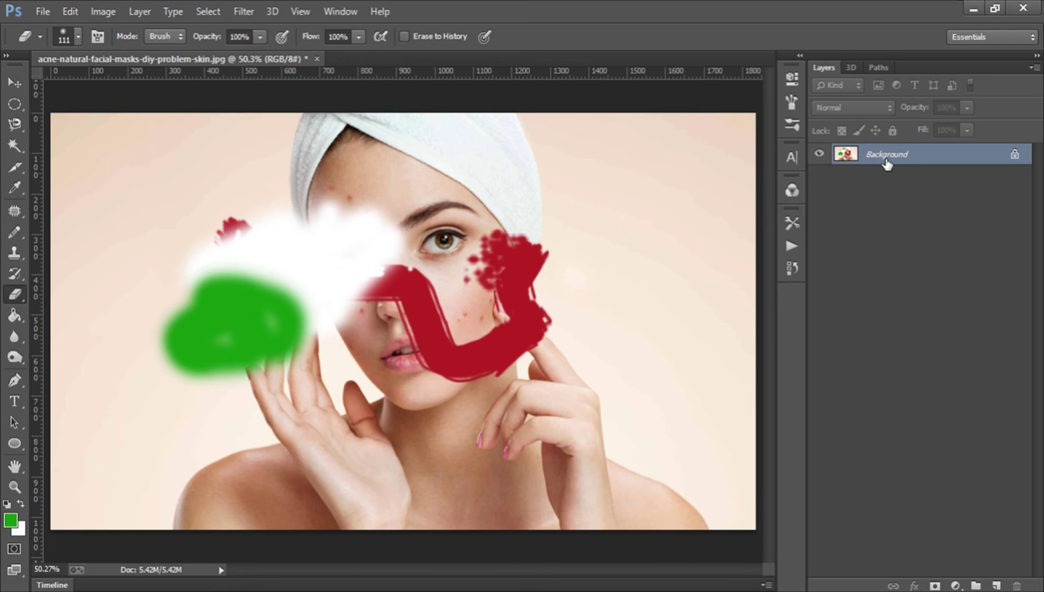
- Convert the locked Background into a regular layer, keeping the default name Layer 0
{"action": "double_click", "coordinate": [1016, 157]}
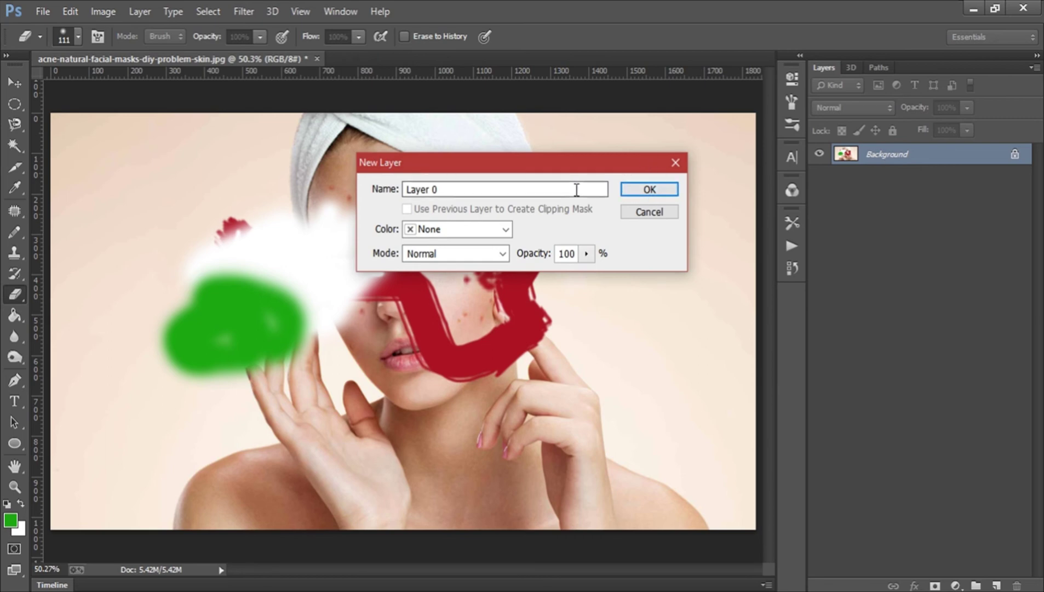
{"action": "left_click_drag", "start_coordinate": [607, 188], "coordinate": [421, 189]}
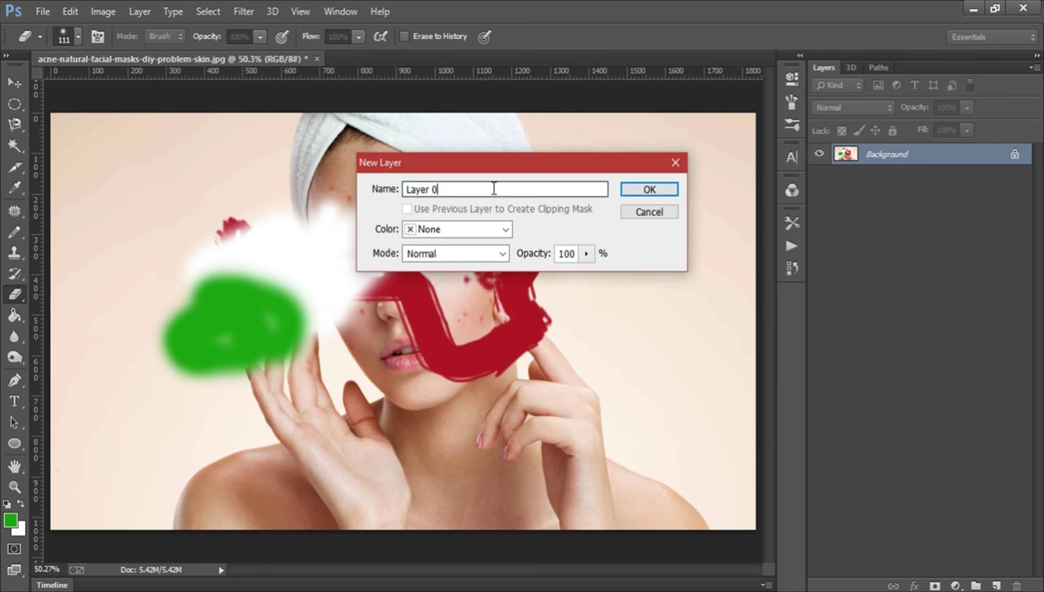
{"action": "left_click_drag", "start_coordinate": [496, 189], "coordinate": [399, 189]}
{"action": "left_click", "coordinate": [446, 190]}
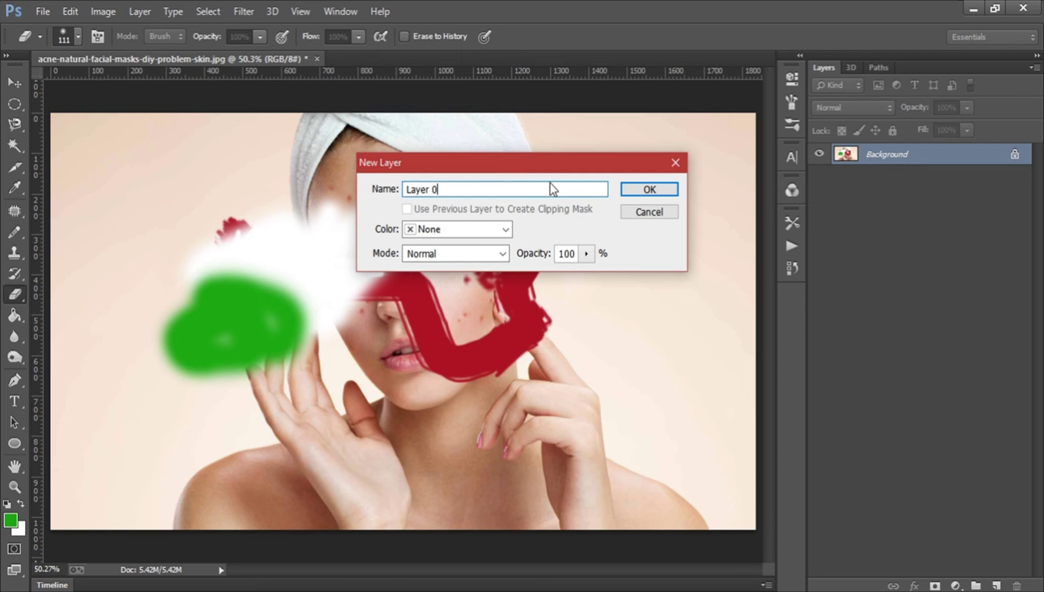
{"action": "left_click", "coordinate": [650, 189]}
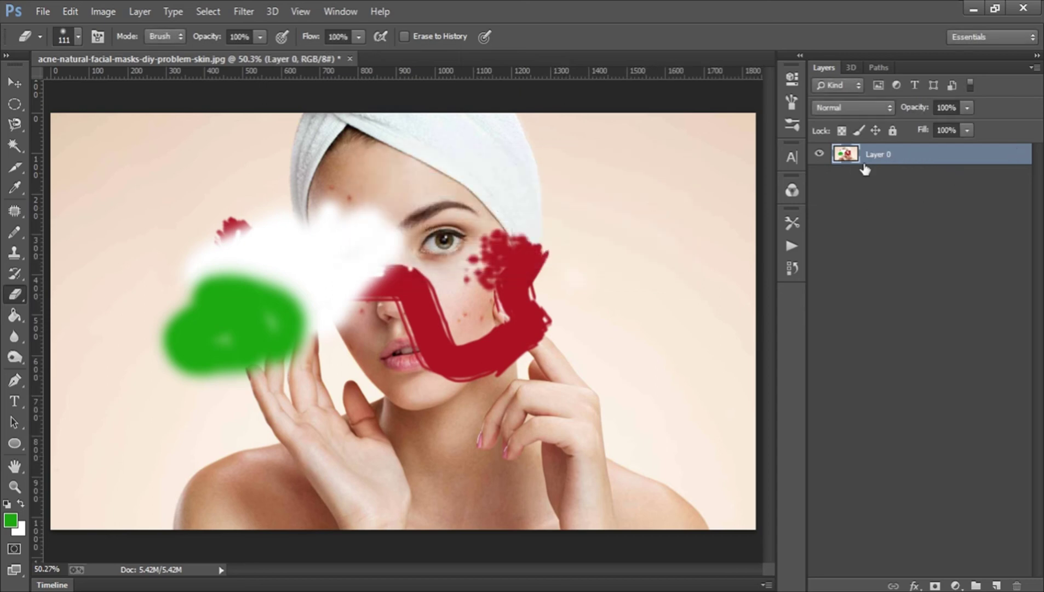
- Erase a test patch on the left with the standard Eraser, then undo it
{"action": "right_click", "coordinate": [11, 293]}
{"action": "left_click", "coordinate": [11, 294]}
{"action": "right_click", "coordinate": [13, 294]}
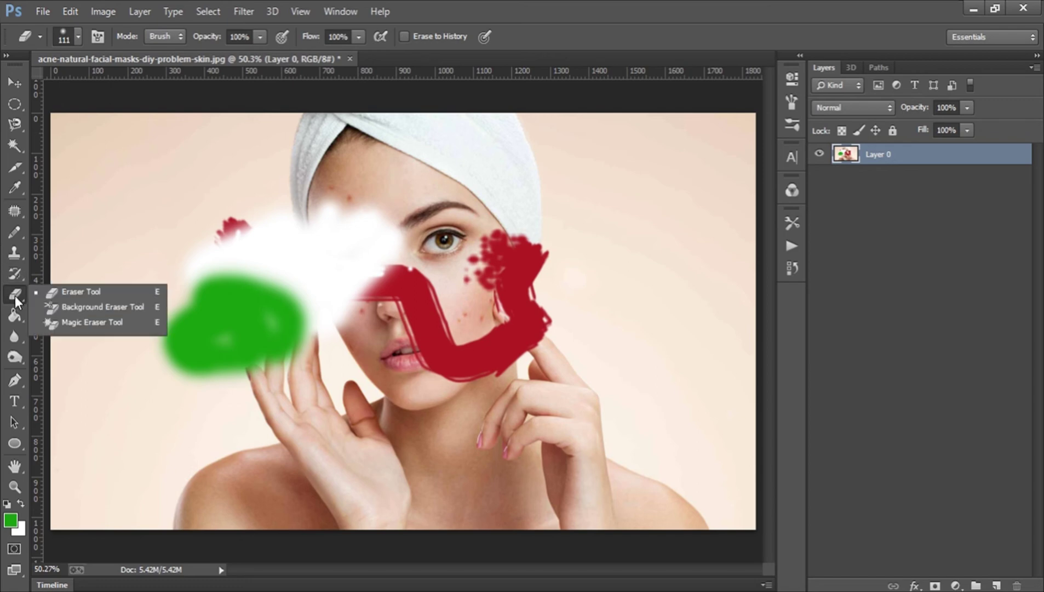
{"action": "left_click", "coordinate": [115, 294]}
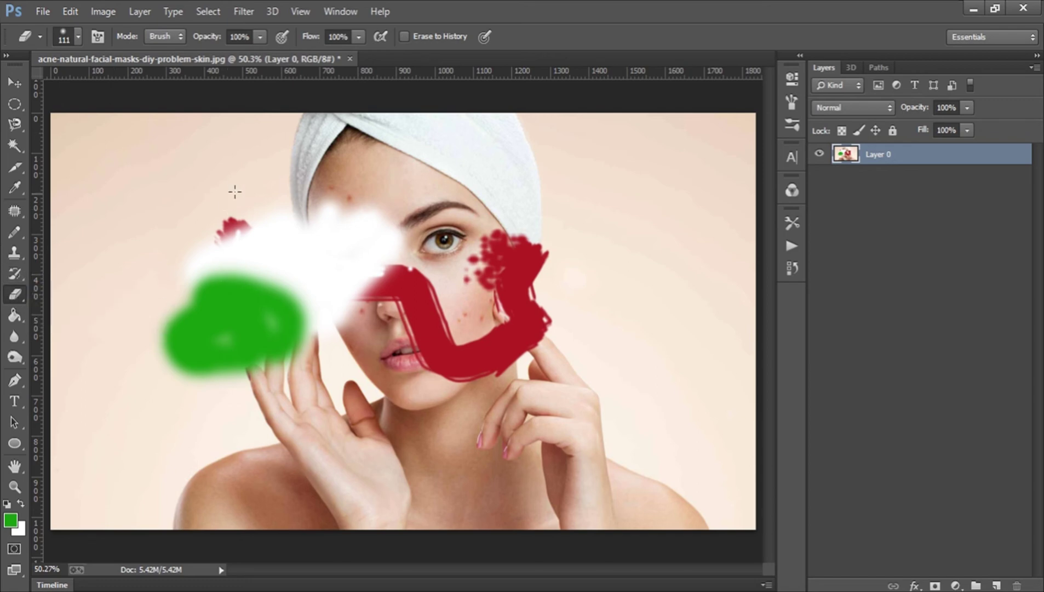
{"action": "mouse_move", "coordinate": [235, 191]}
{"action": "left_mouse_down"}
{"action": "mouse_move", "coordinate": [185, 268]}
{"action": "mouse_move", "coordinate": [280, 214]}
{"action": "mouse_move", "coordinate": [218, 228]}
{"action": "mouse_move", "coordinate": [298, 194]}
{"action": "mouse_move", "coordinate": [310, 270]}
{"action": "mouse_move", "coordinate": [328, 221]}
{"action": "mouse_move", "coordinate": [344, 215]}
{"action": "mouse_move", "coordinate": [389, 230]}
{"action": "mouse_move", "coordinate": [370, 231]}
{"action": "mouse_move", "coordinate": [346, 283]}
{"action": "mouse_move", "coordinate": [407, 246]}
{"action": "mouse_move", "coordinate": [281, 344]}
{"action": "mouse_move", "coordinate": [184, 344]}
{"action": "mouse_move", "coordinate": [328, 269]}
{"action": "mouse_move", "coordinate": [298, 269]}
{"action": "mouse_move", "coordinate": [184, 321]}
{"action": "mouse_move", "coordinate": [285, 238]}
{"action": "mouse_move", "coordinate": [147, 333]}
{"action": "mouse_move", "coordinate": [163, 319]}
{"action": "mouse_move", "coordinate": [200, 349]}
{"action": "mouse_move", "coordinate": [289, 306]}
{"action": "mouse_move", "coordinate": [262, 367]}
{"action": "mouse_move", "coordinate": [167, 367]}
{"action": "mouse_move", "coordinate": [285, 346]}
{"action": "mouse_move", "coordinate": [323, 318]}
{"action": "mouse_move", "coordinate": [321, 334]}
{"action": "mouse_move", "coordinate": [276, 247]}
{"action": "left_mouse_up"}
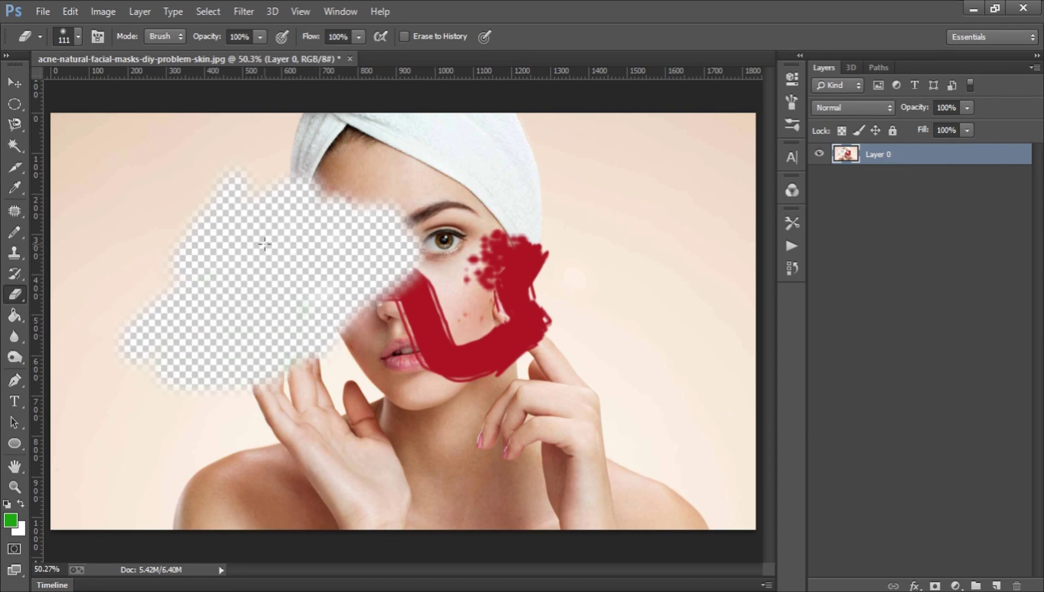
{"action": "key", "text": "ctrl+z"}
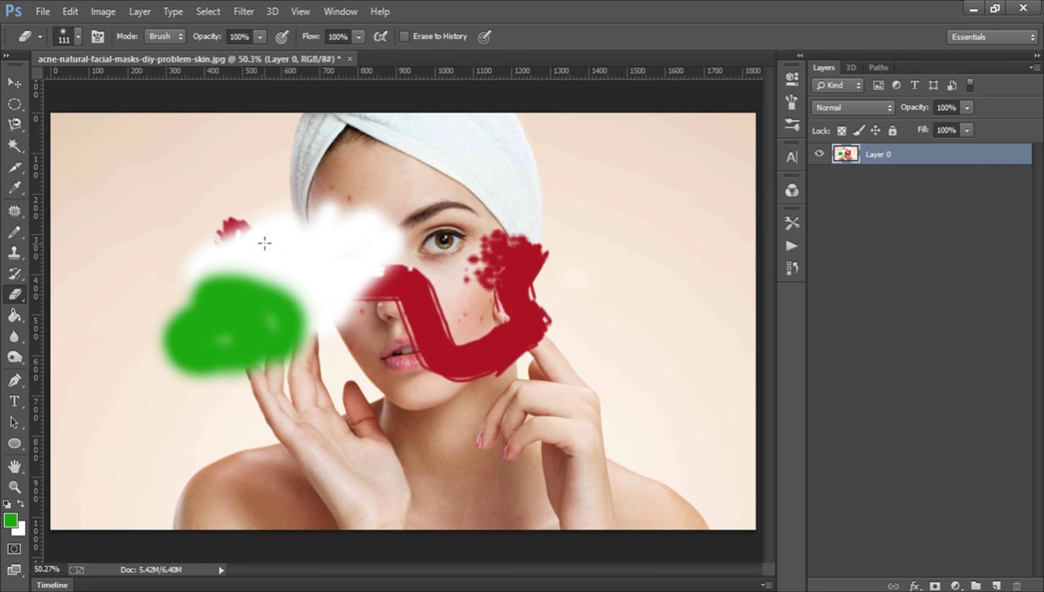
{"action": "right_click", "coordinate": [14, 295]}
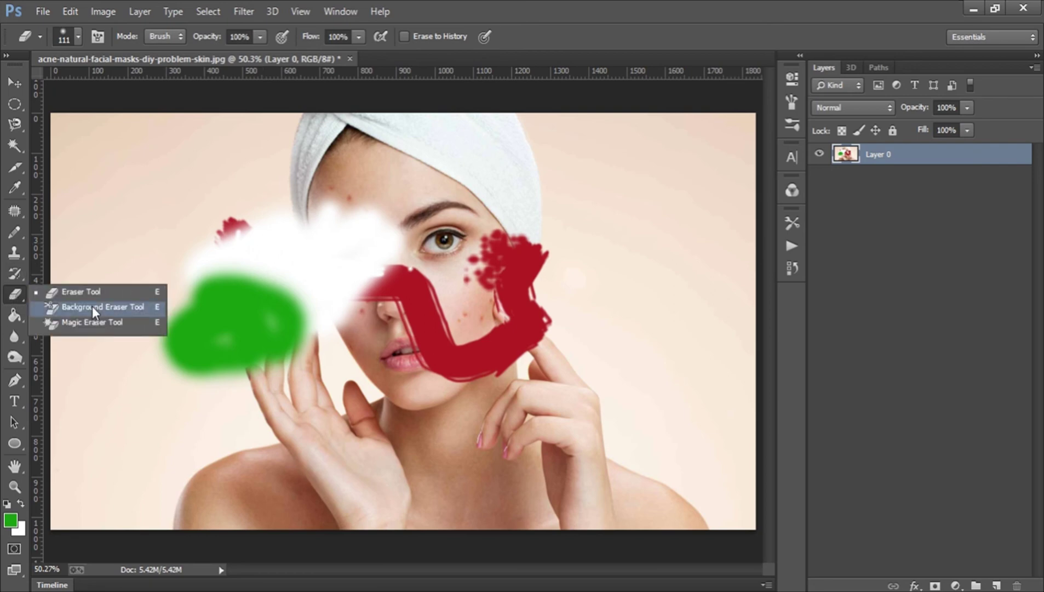
{"action": "left_click", "coordinate": [126, 307]}
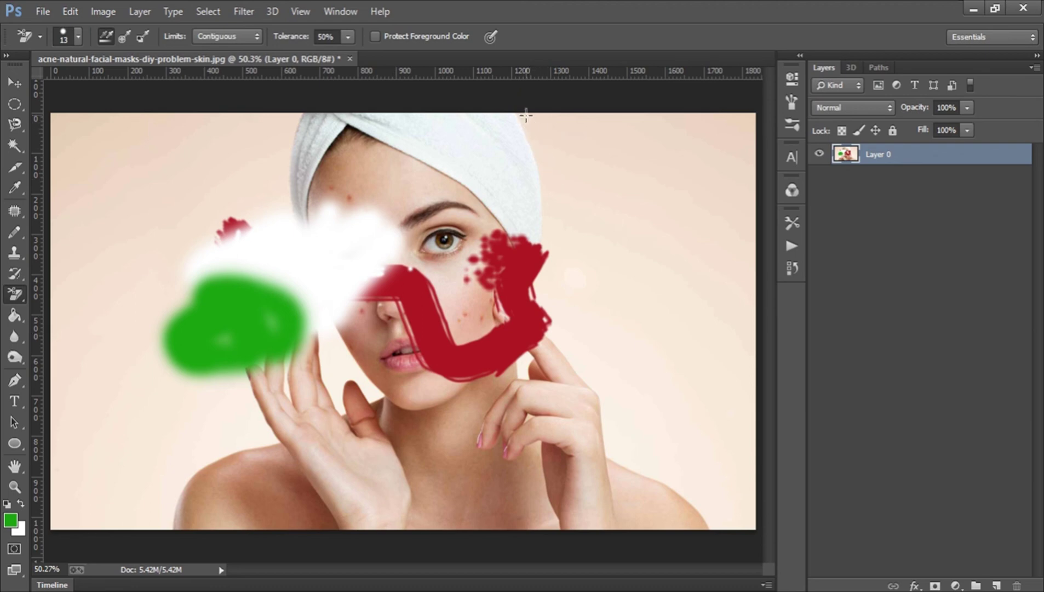
{"action": "left_click_drag", "start_coordinate": [525, 116], "coordinate": [530, 139]}
{"action": "mouse_move", "coordinate": [532, 130]}
{"action": "left_mouse_down"}
{"action": "mouse_move", "coordinate": [525, 119]}
{"action": "mouse_move", "coordinate": [549, 202]}
{"action": "mouse_move", "coordinate": [543, 314]}
{"action": "mouse_move", "coordinate": [600, 390]}
{"action": "mouse_move", "coordinate": [628, 466]}
{"action": "mouse_move", "coordinate": [679, 493]}
{"action": "mouse_move", "coordinate": [711, 527]}
{"action": "mouse_move", "coordinate": [723, 510]}
{"action": "left_mouse_up"}
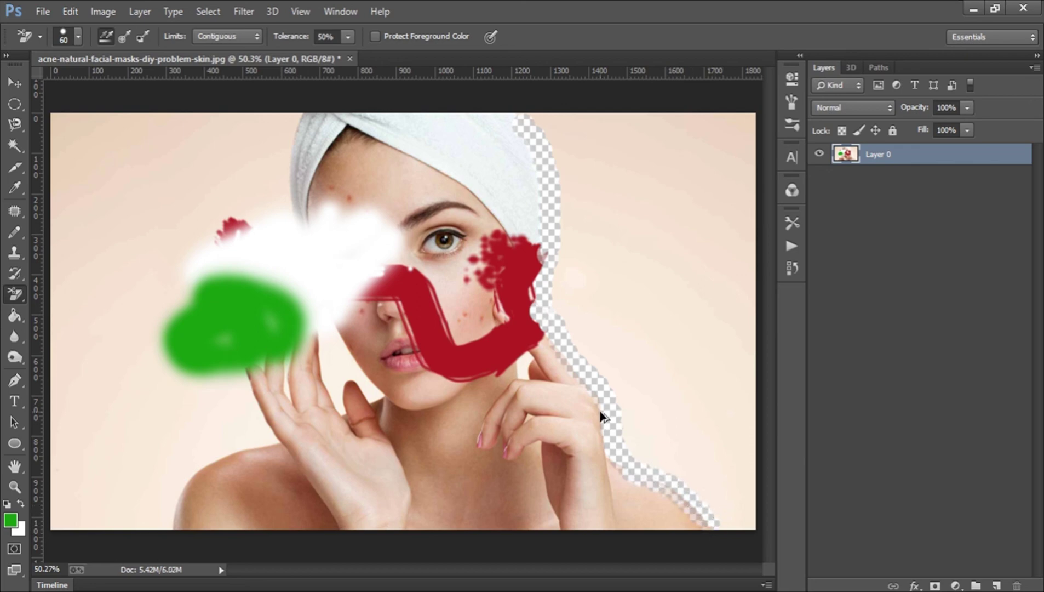
{"action": "key", "text": "ctrl+z"}
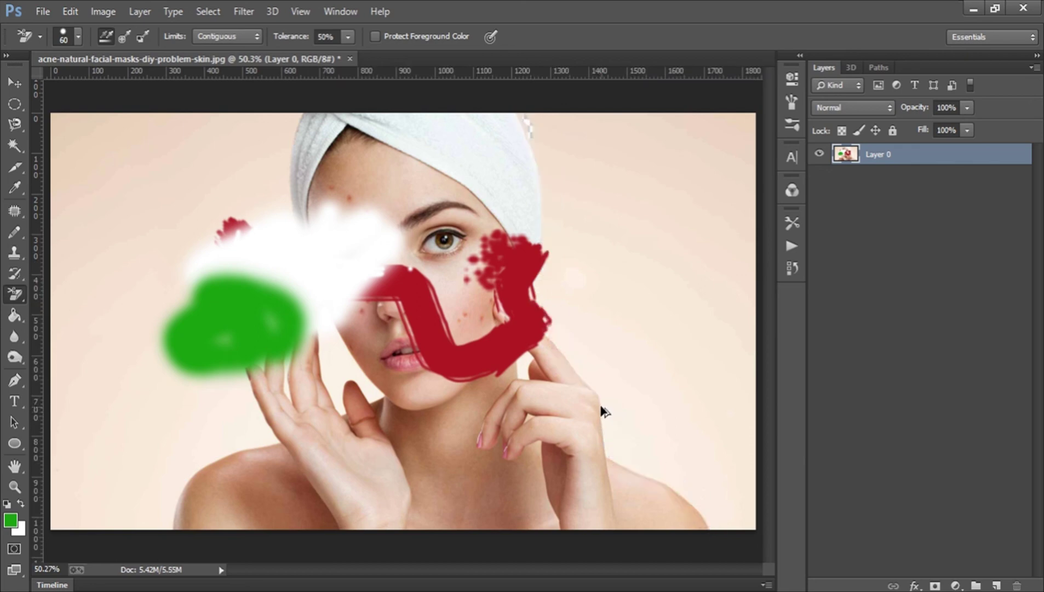
{"action": "right_click", "coordinate": [18, 292]}
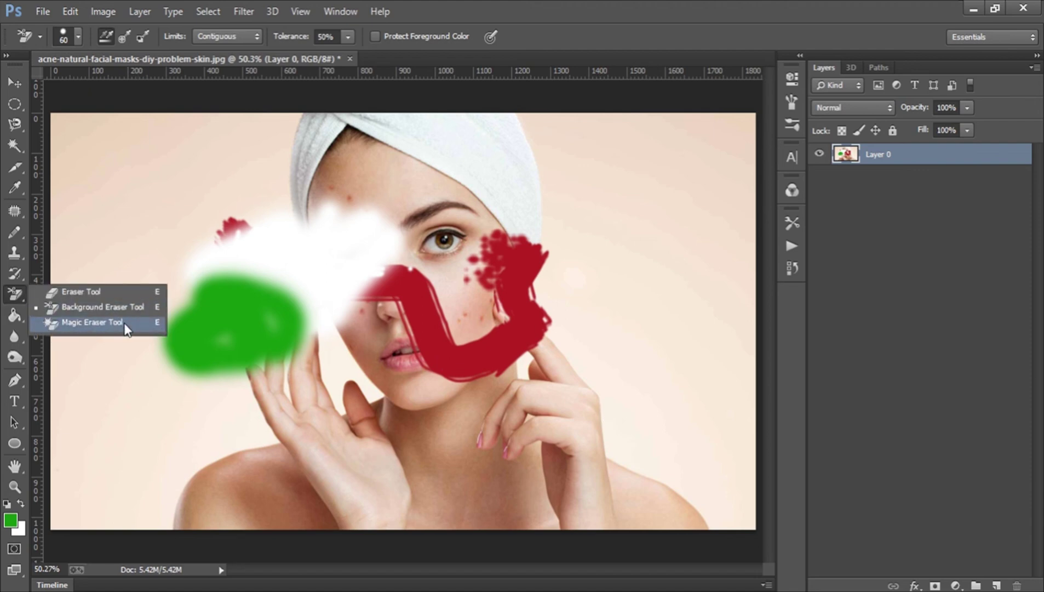
{"action": "left_click", "coordinate": [158, 325]}
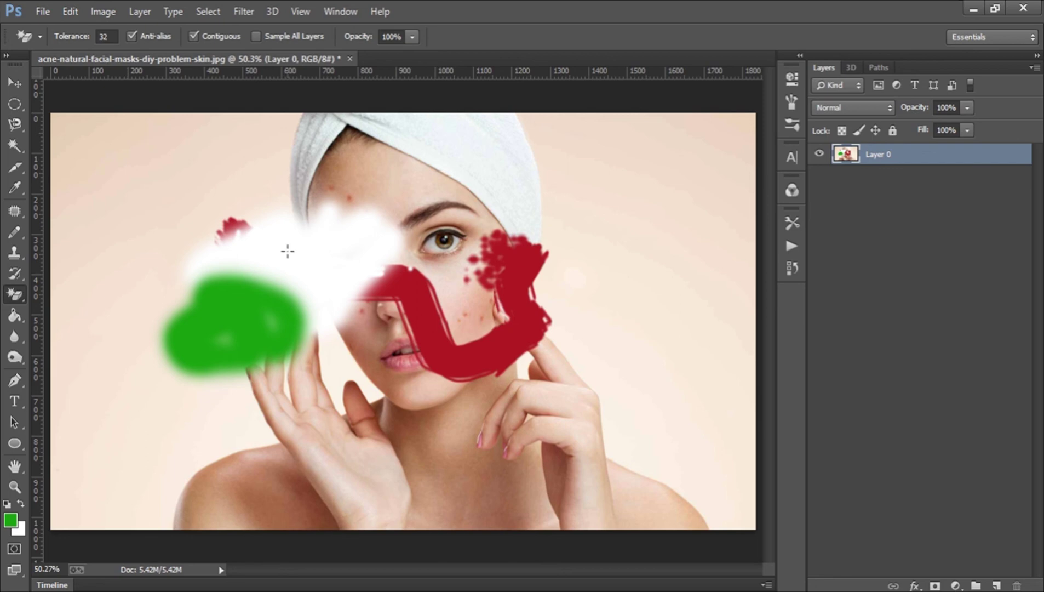
{"action": "left_click", "coordinate": [421, 174]}
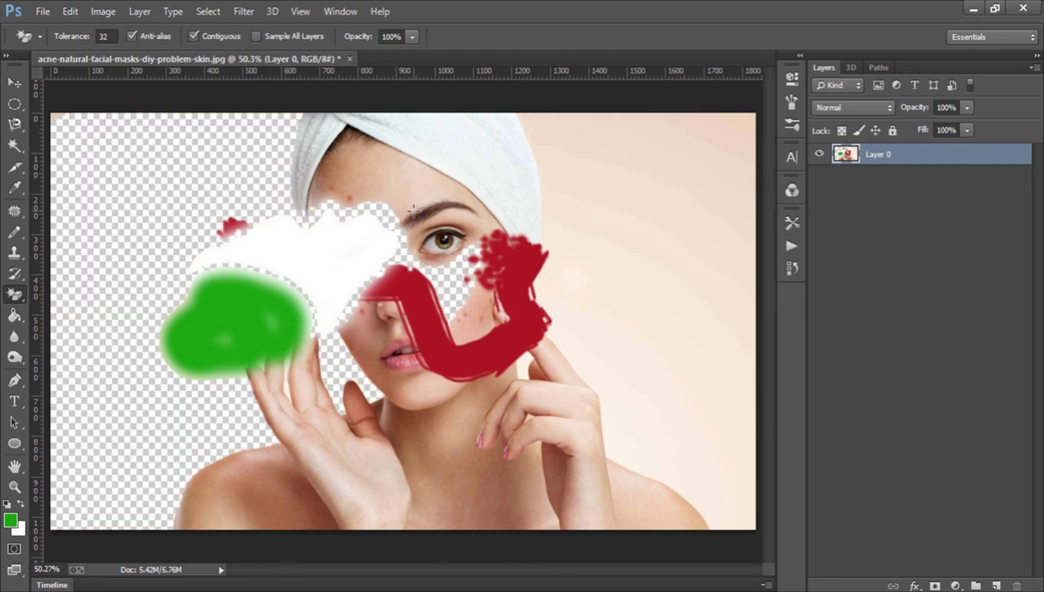
{"action": "key", "text": "ctrl+z"}
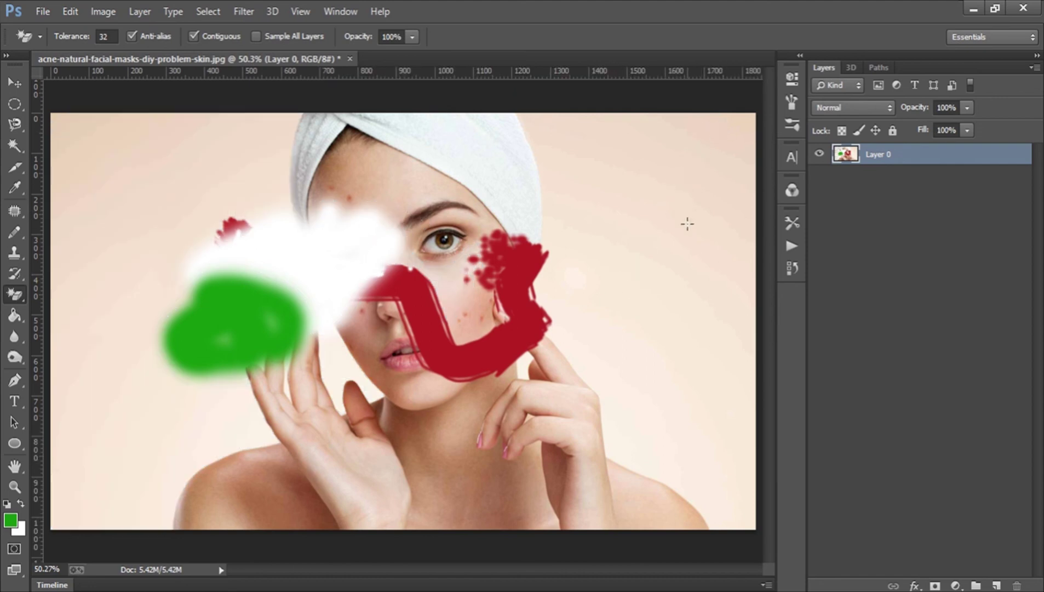
{"action": "left_click", "coordinate": [691, 415]}
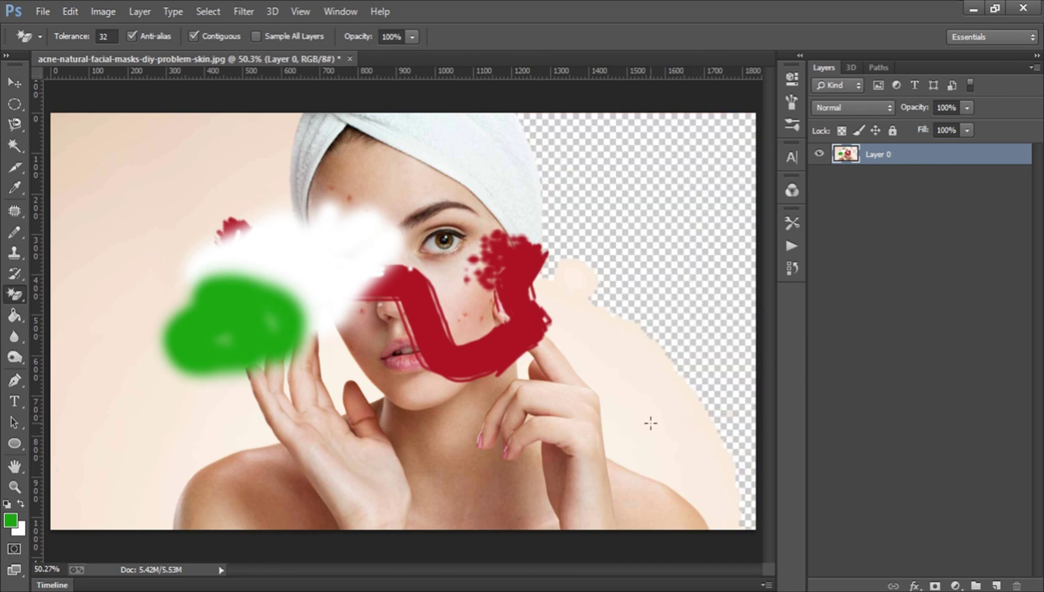
{"action": "left_click", "coordinate": [682, 363]}
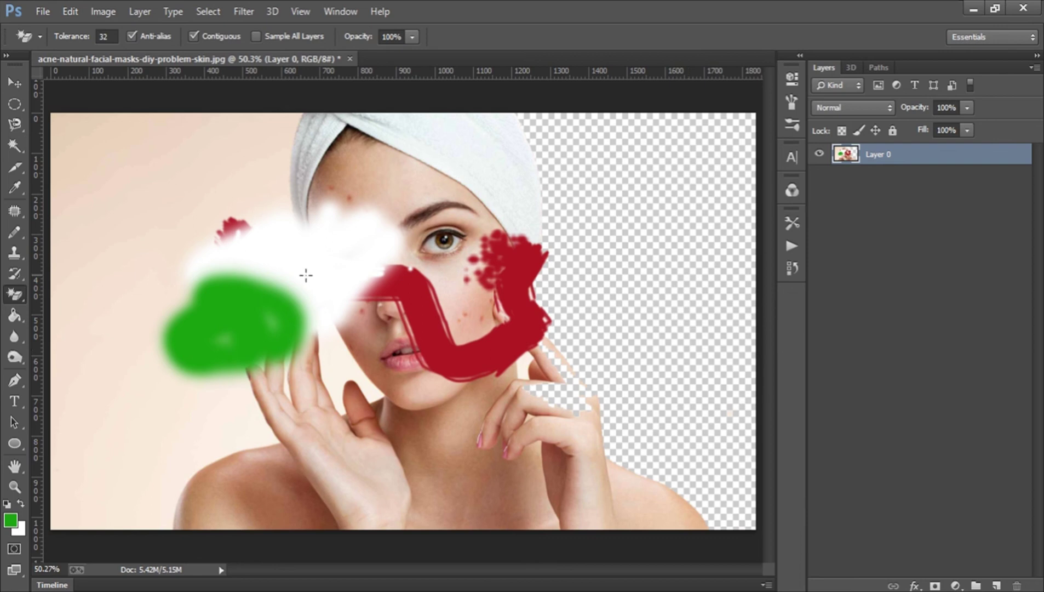
{"action": "left_click", "coordinate": [102, 263]}
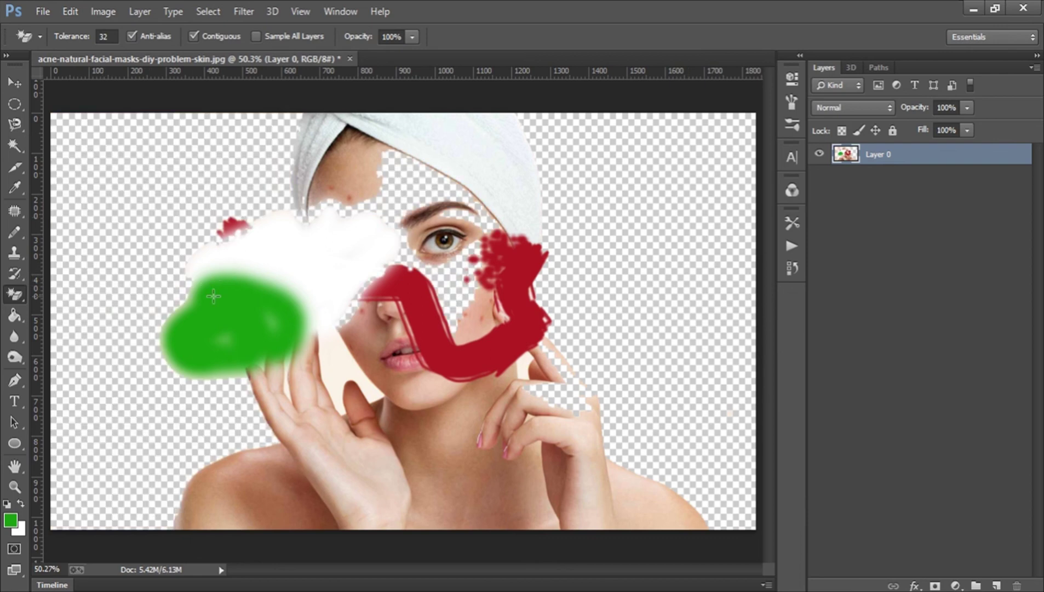
{"action": "key", "text": "ctrl+alt+z"}
{"action": "key", "text": "ctrl+alt+z"}
{"action": "key", "text": "ctrl+alt+z"}
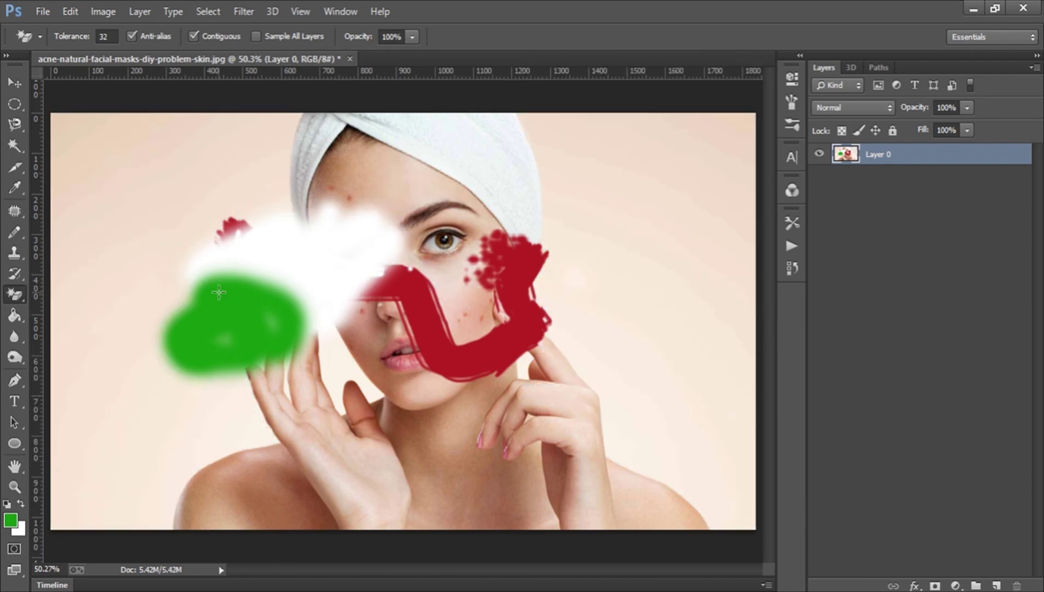
- Select the Paint Bucket Tool from the fill tool group
{"action": "left_click", "coordinate": [15, 316]}
{"action": "right_click", "coordinate": [15, 318]}
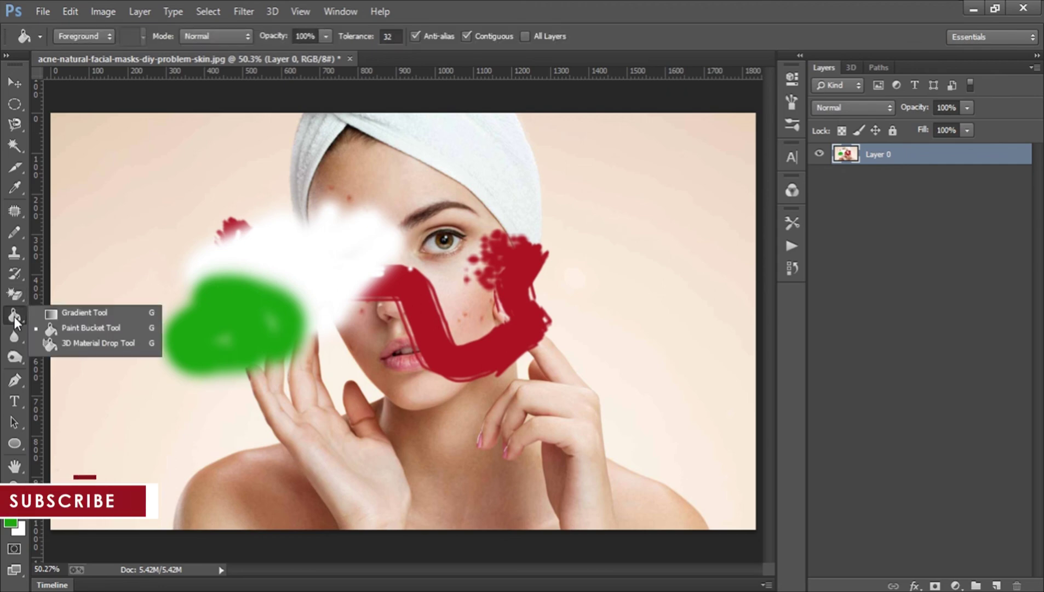
{"action": "left_click", "coordinate": [15, 323]}
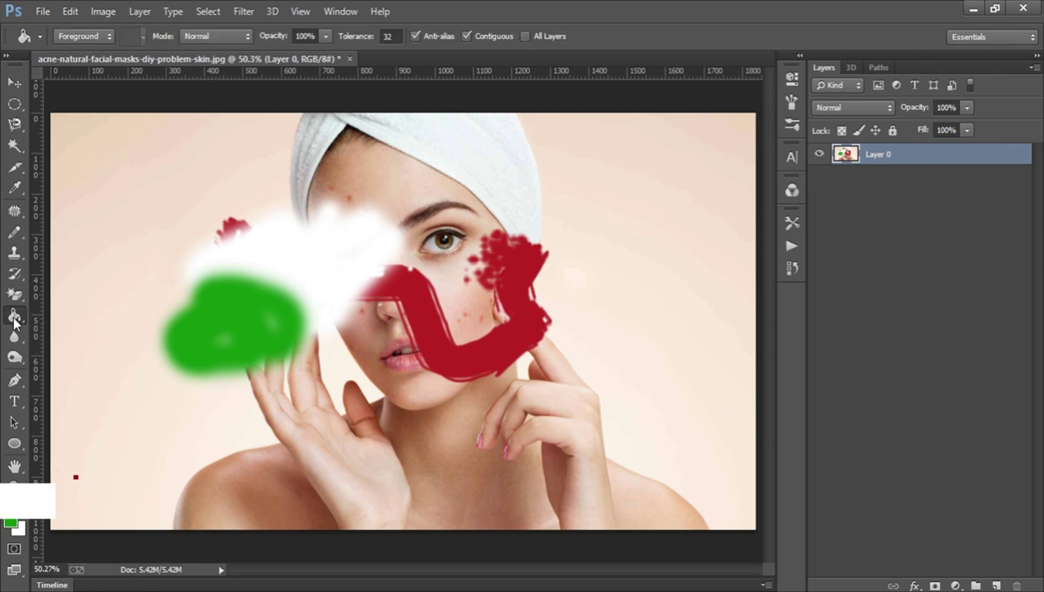